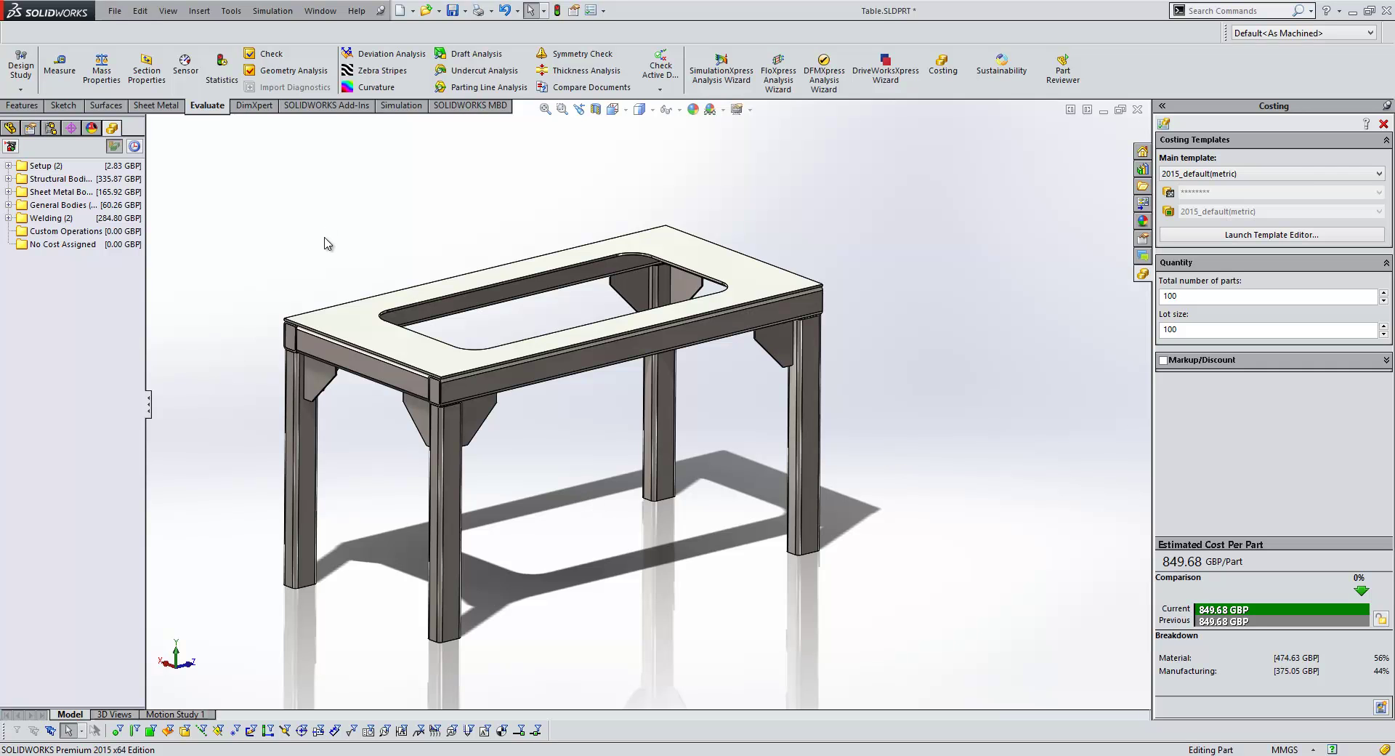
# Expand Structural Bodies to show the two 120 x 80 x 8 rectangular tubes at 65.68 GBP each
pyautogui.click(8, 179)
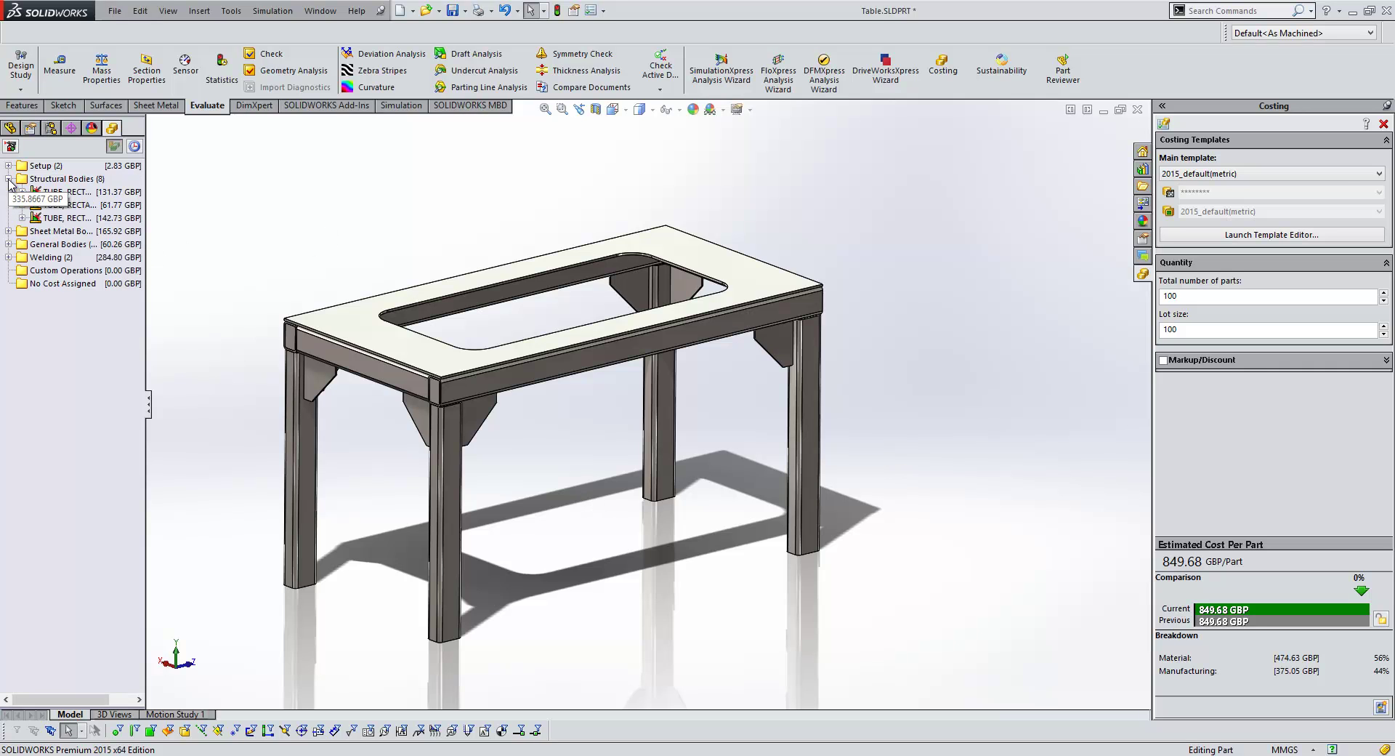
pyautogui.moveTo(63, 195)
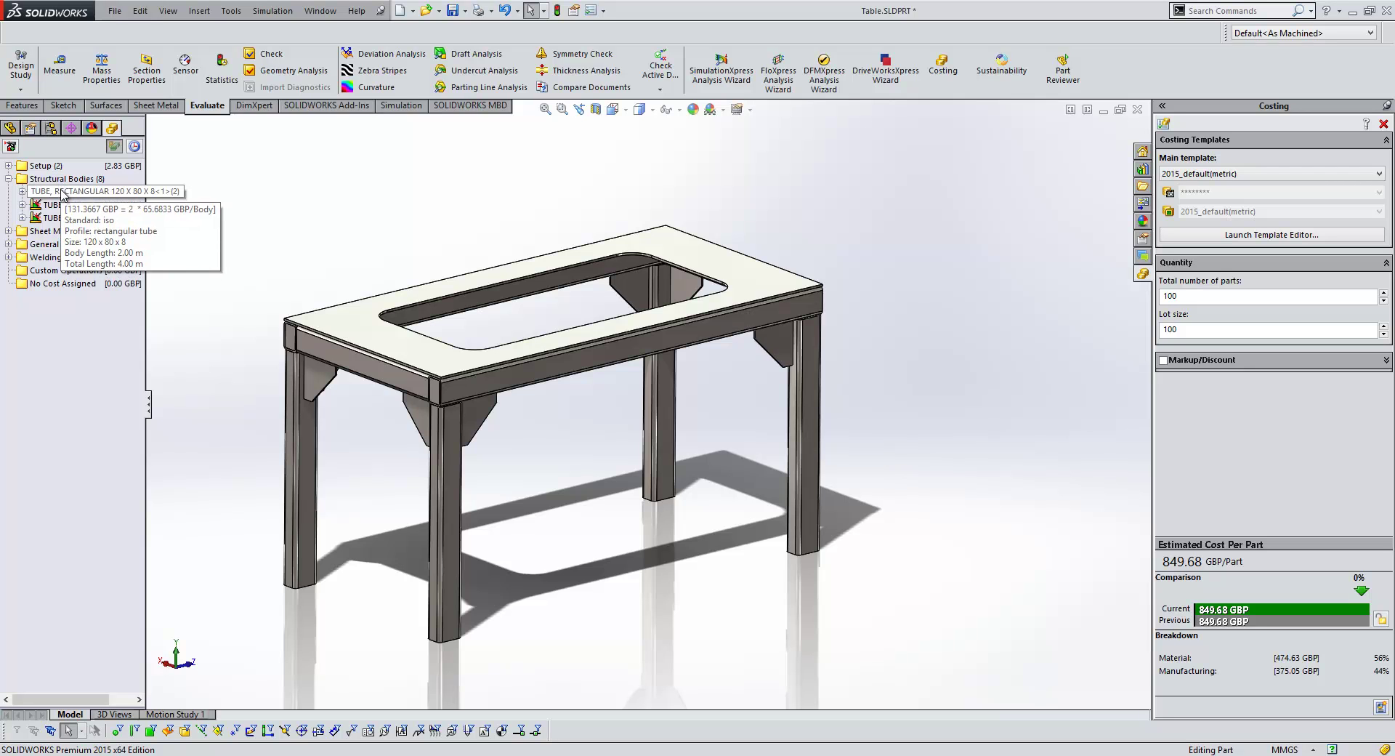
# Try costing the tube per 3.66 m stock length, then revert to cost per length at 65.68 GBP
pyautogui.click(57, 203)
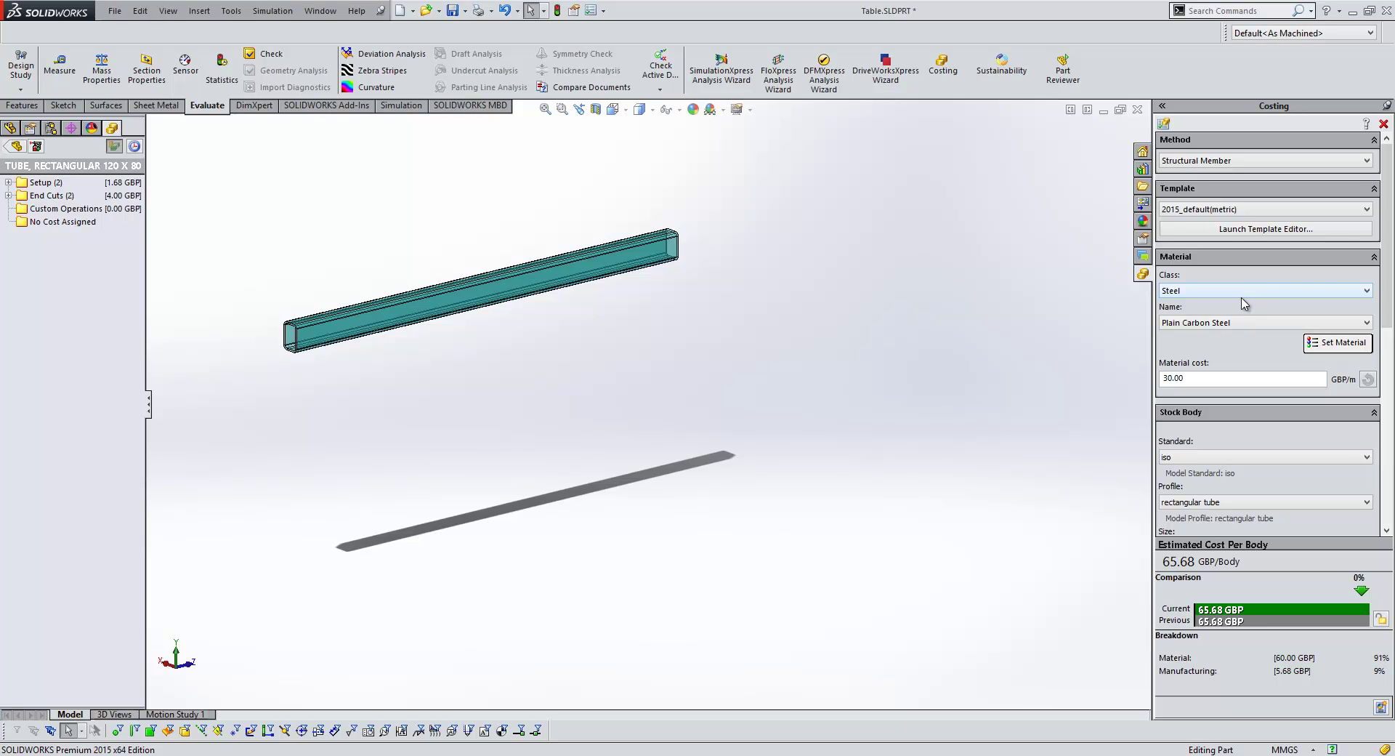
pyautogui.moveTo(1387, 280); pyautogui.dragTo(1390, 390)
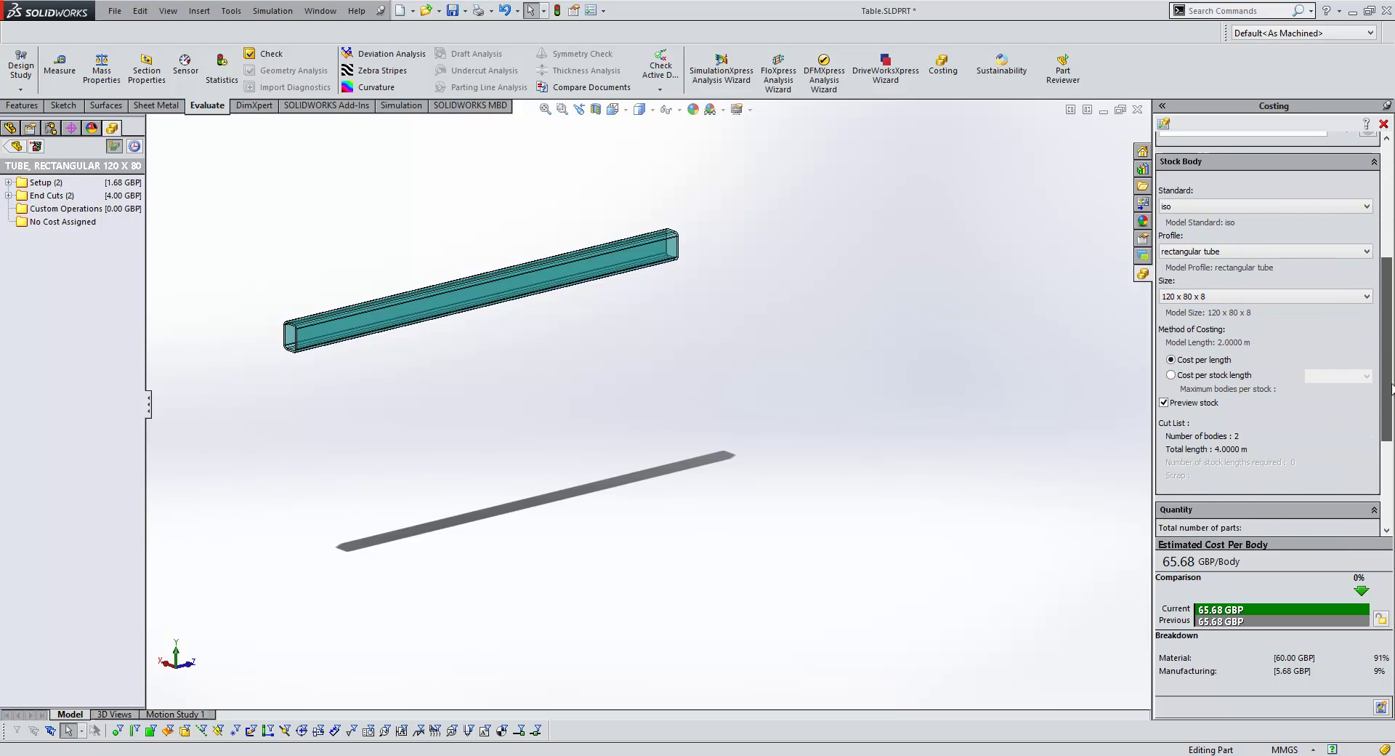
pyautogui.click(1218, 377)
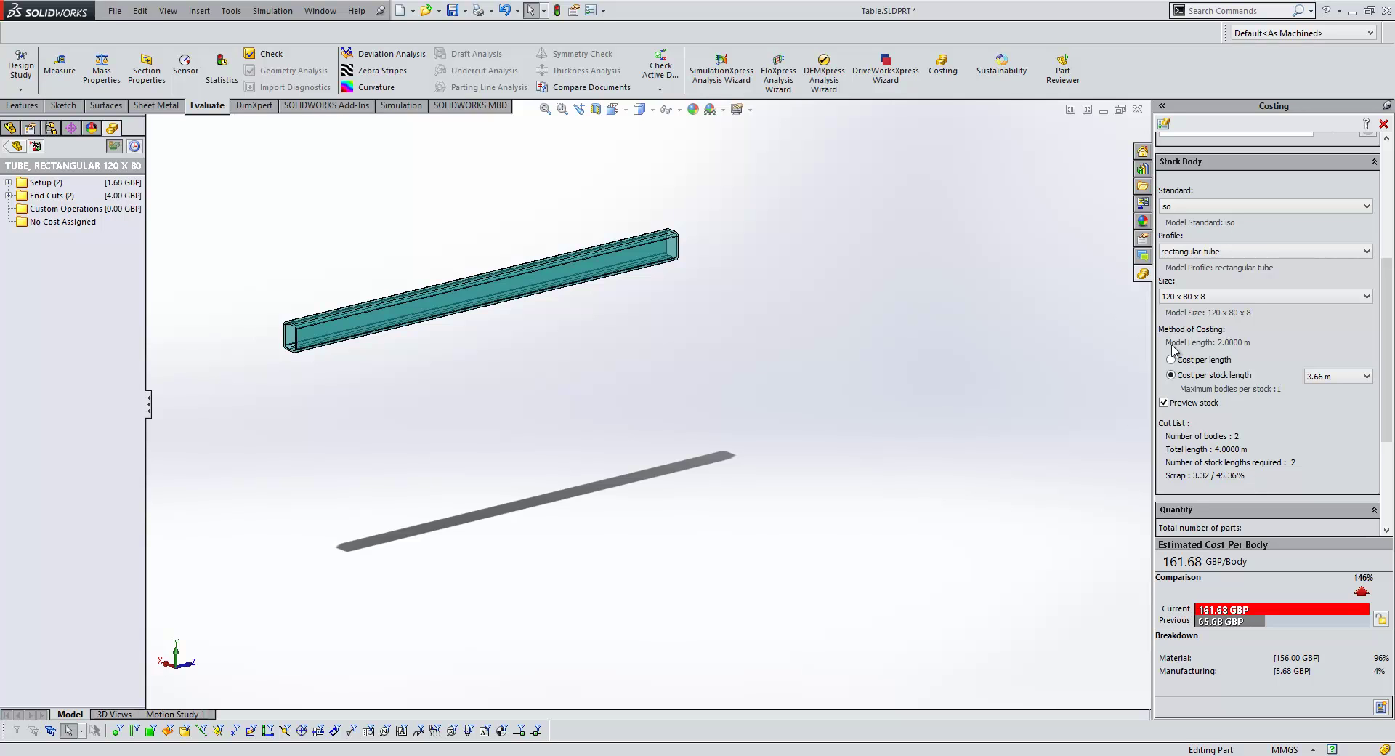
pyautogui.click(1192, 360)
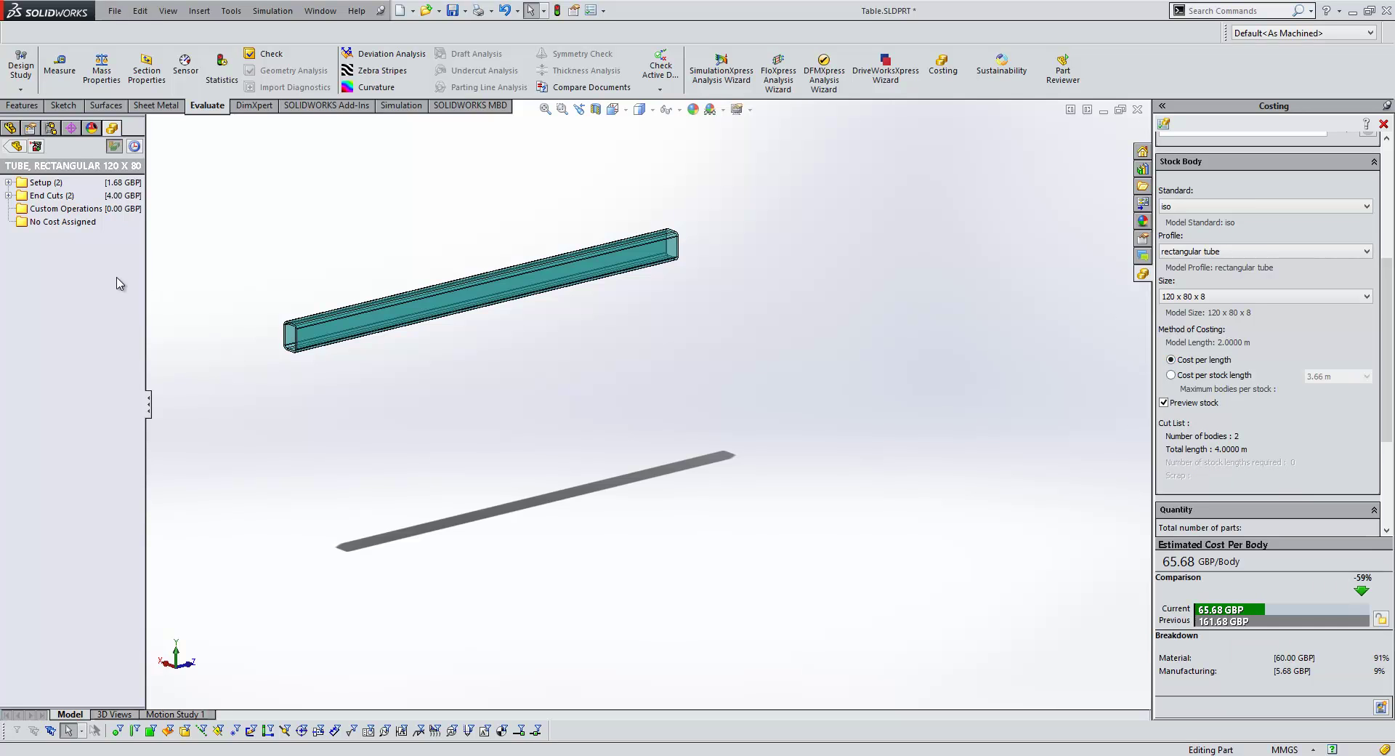
# Inspect Endcut 1's cost options unchanged, then return to the whole-table estimate of 849.68 GBP per part
pyautogui.doubleClick(43, 196)
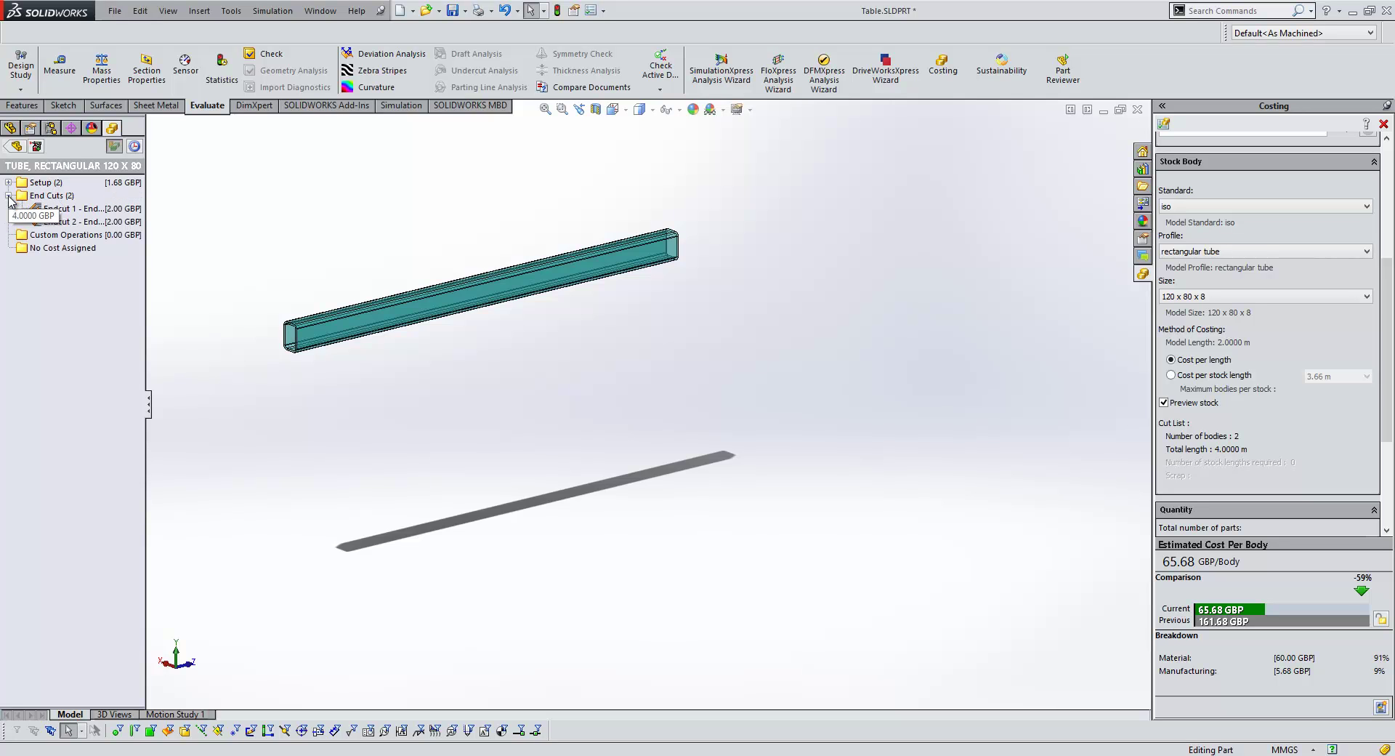
pyautogui.moveTo(74, 220)
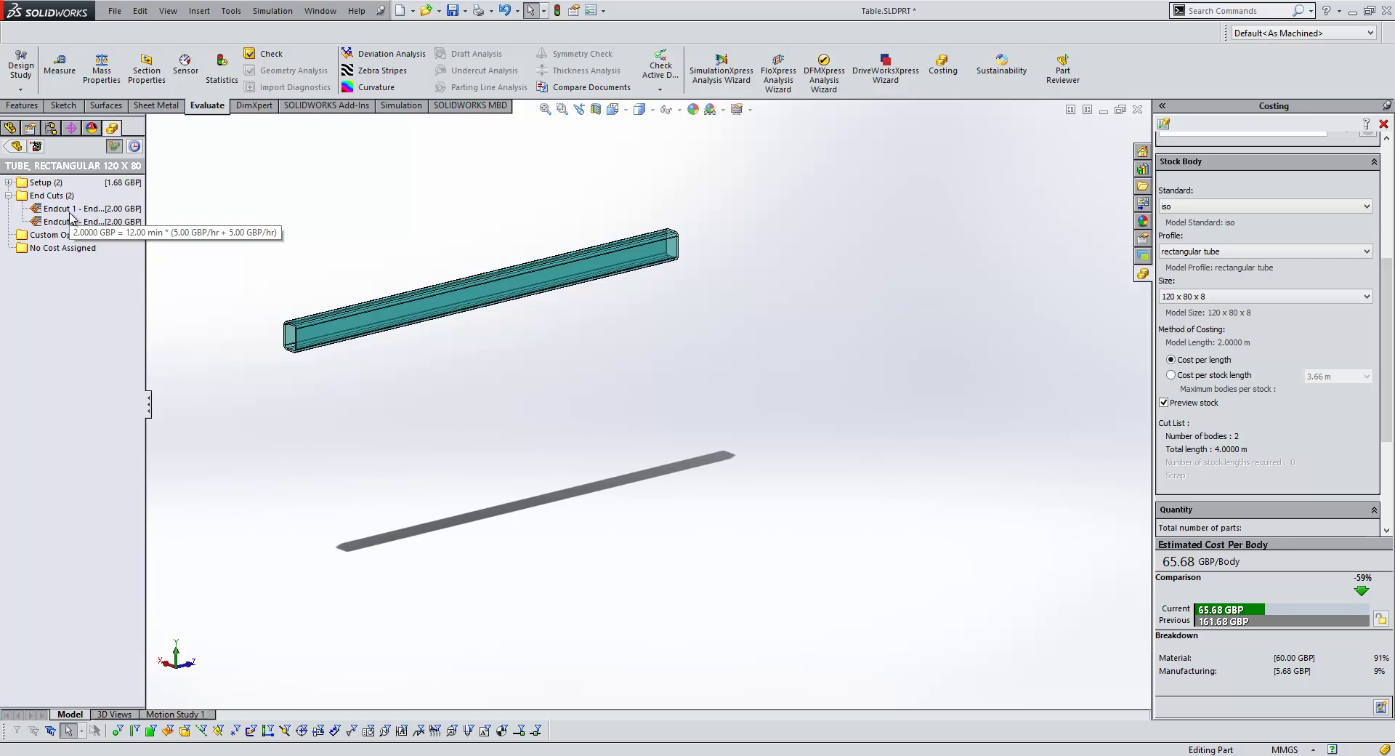
pyautogui.rightClick(56, 209)
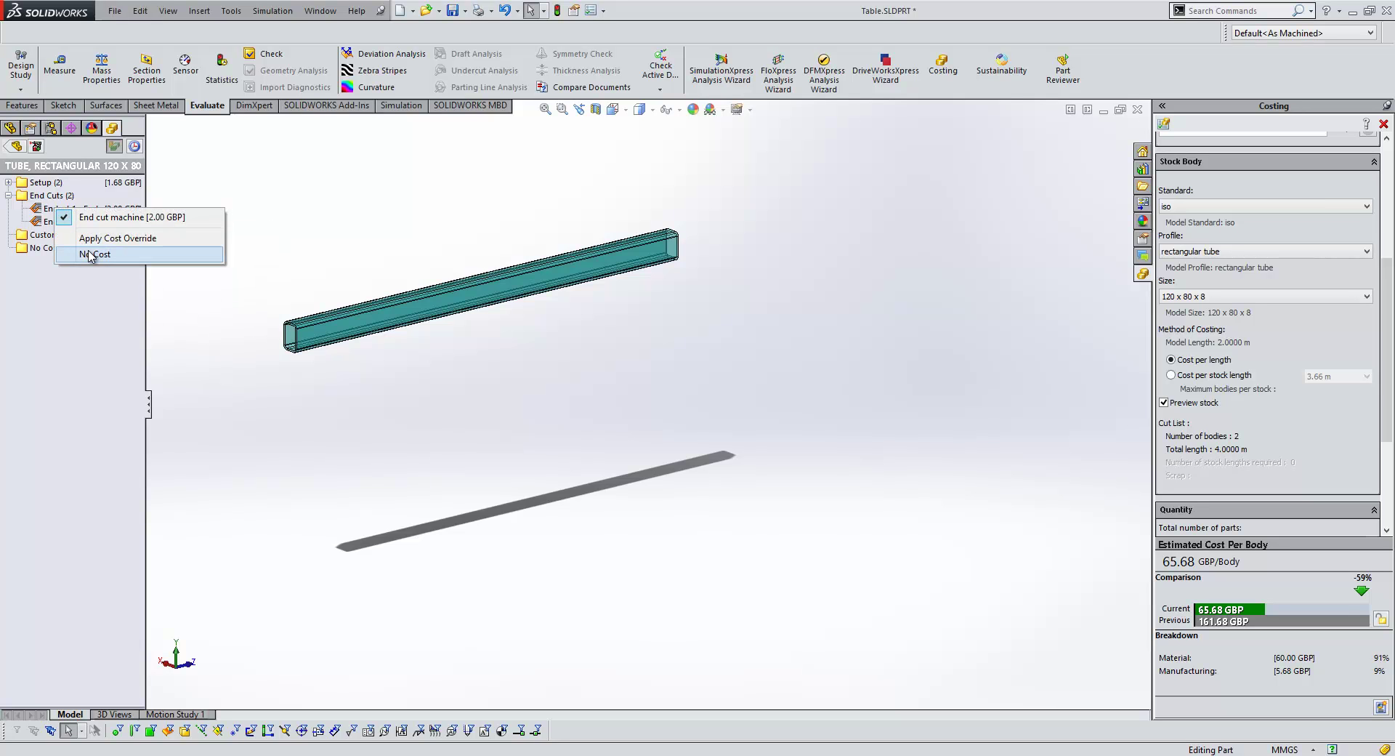
pyautogui.click(362, 239)
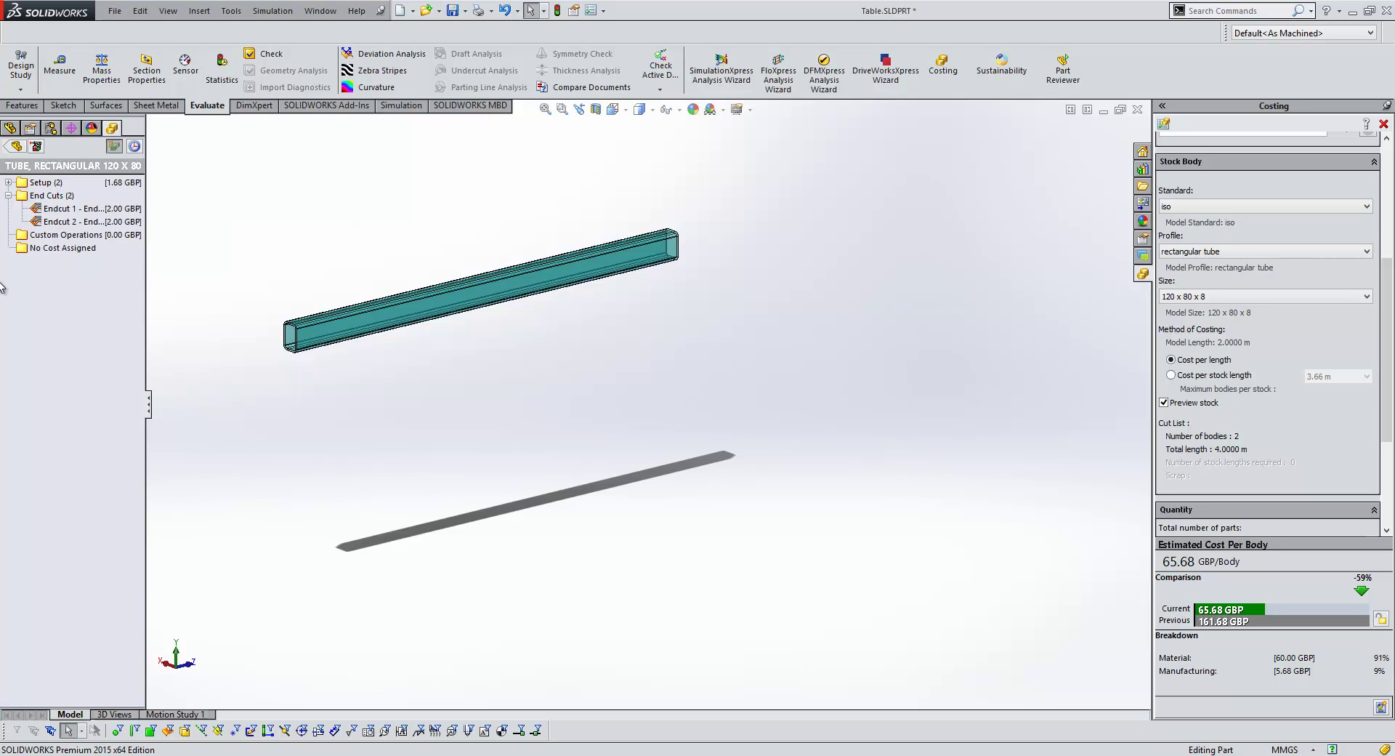
pyautogui.click(16, 145)
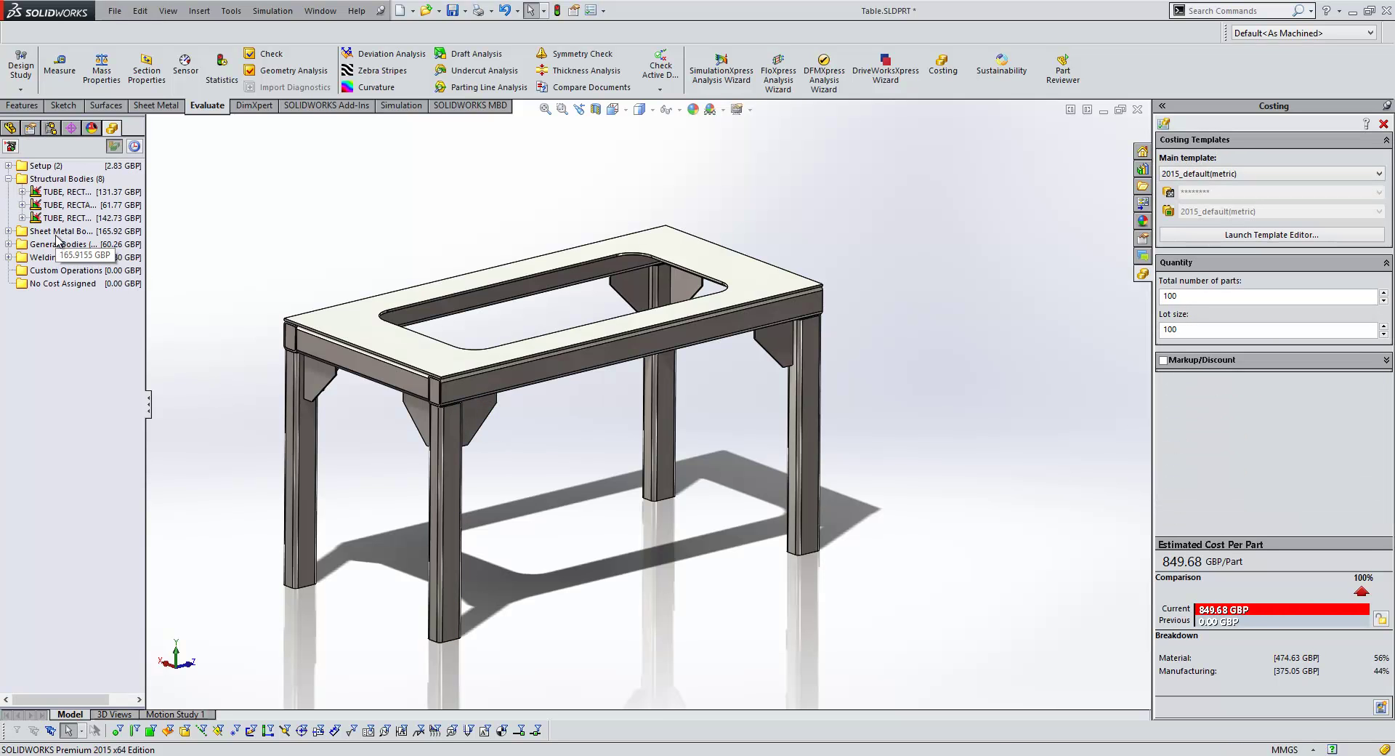
# Locate Gusset8 under General Bodies and highlight the 5mm fillet welds costing 64.00 GBP
pyautogui.click(9, 244)
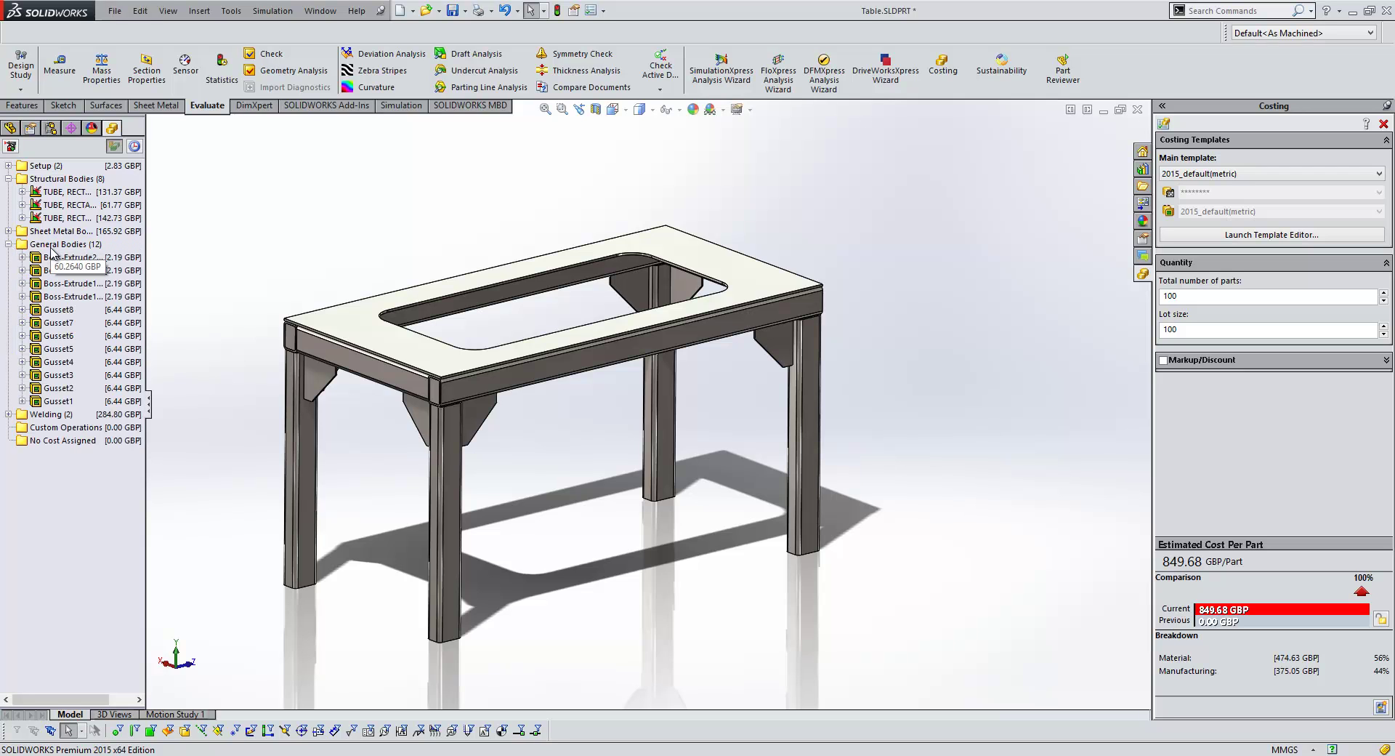
pyautogui.click(51, 311)
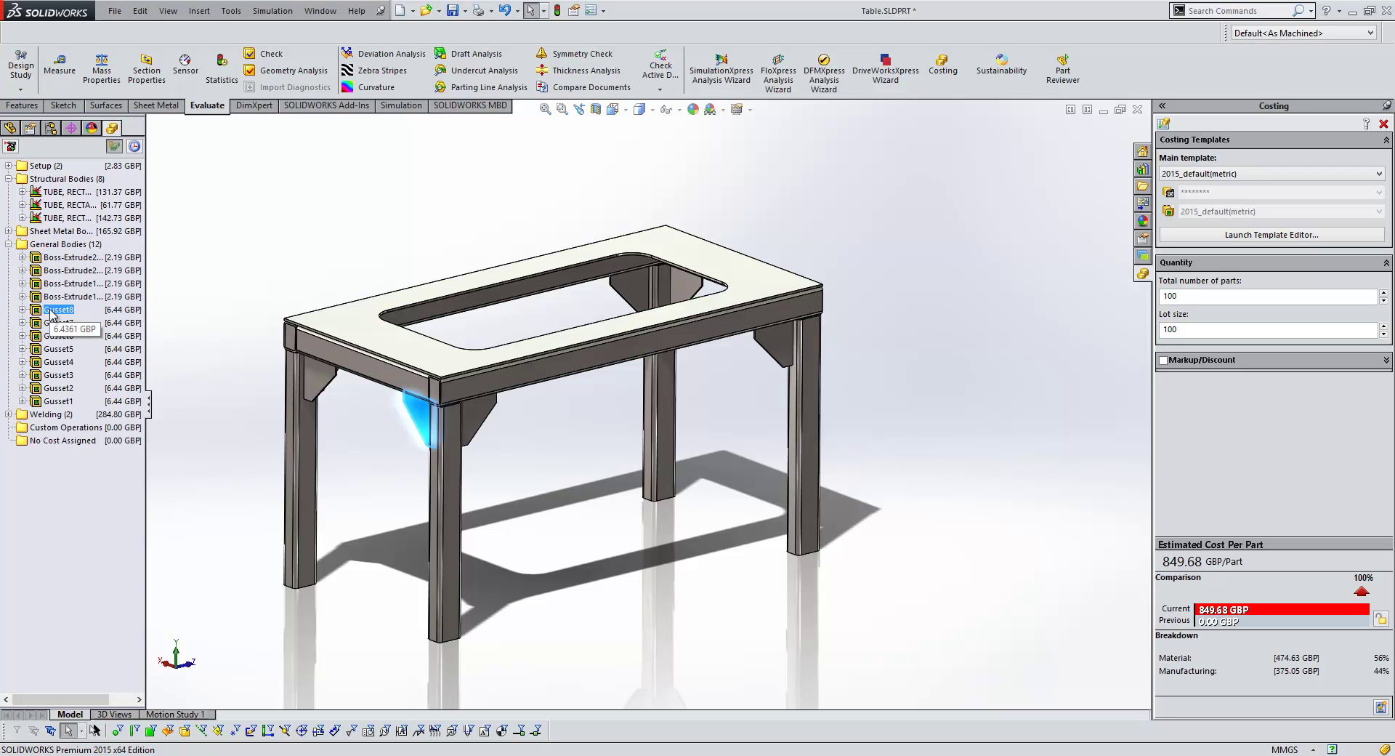
pyautogui.click(45, 415)
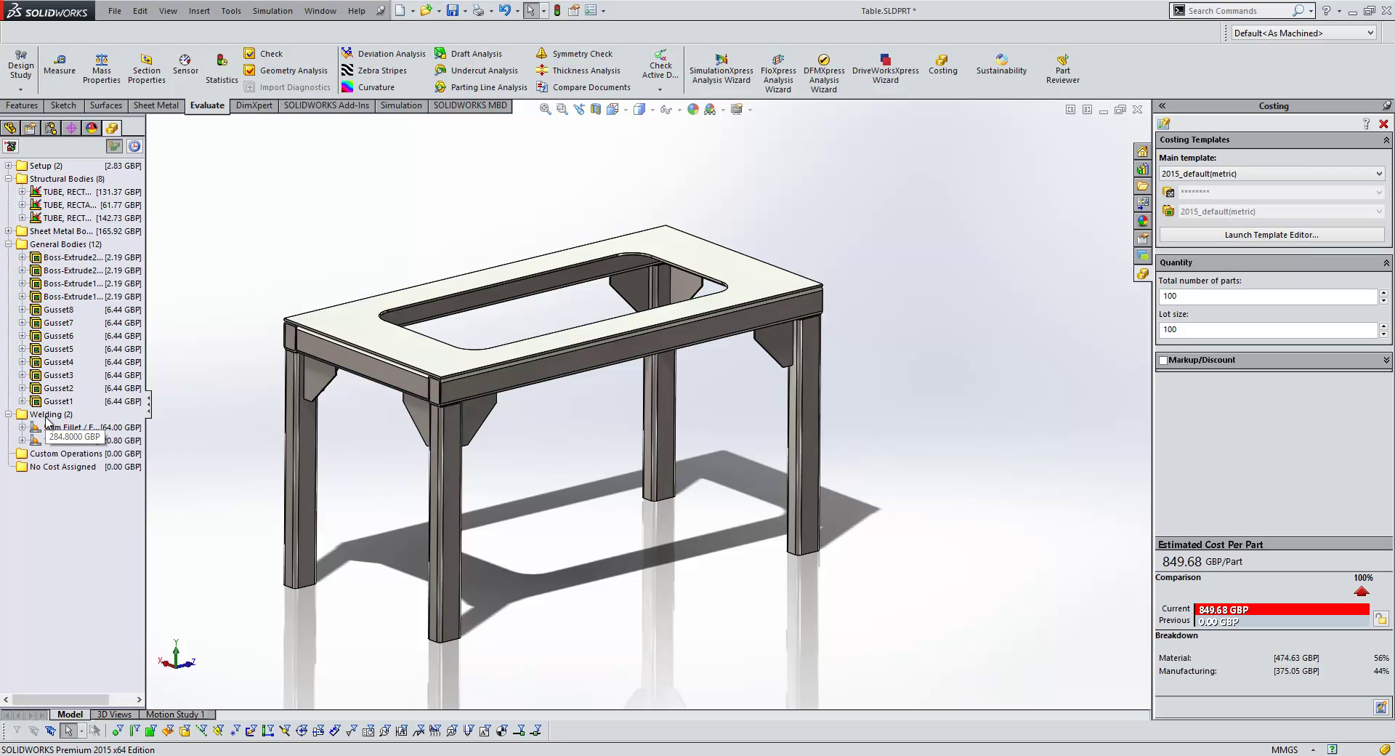
pyautogui.click(49, 428)
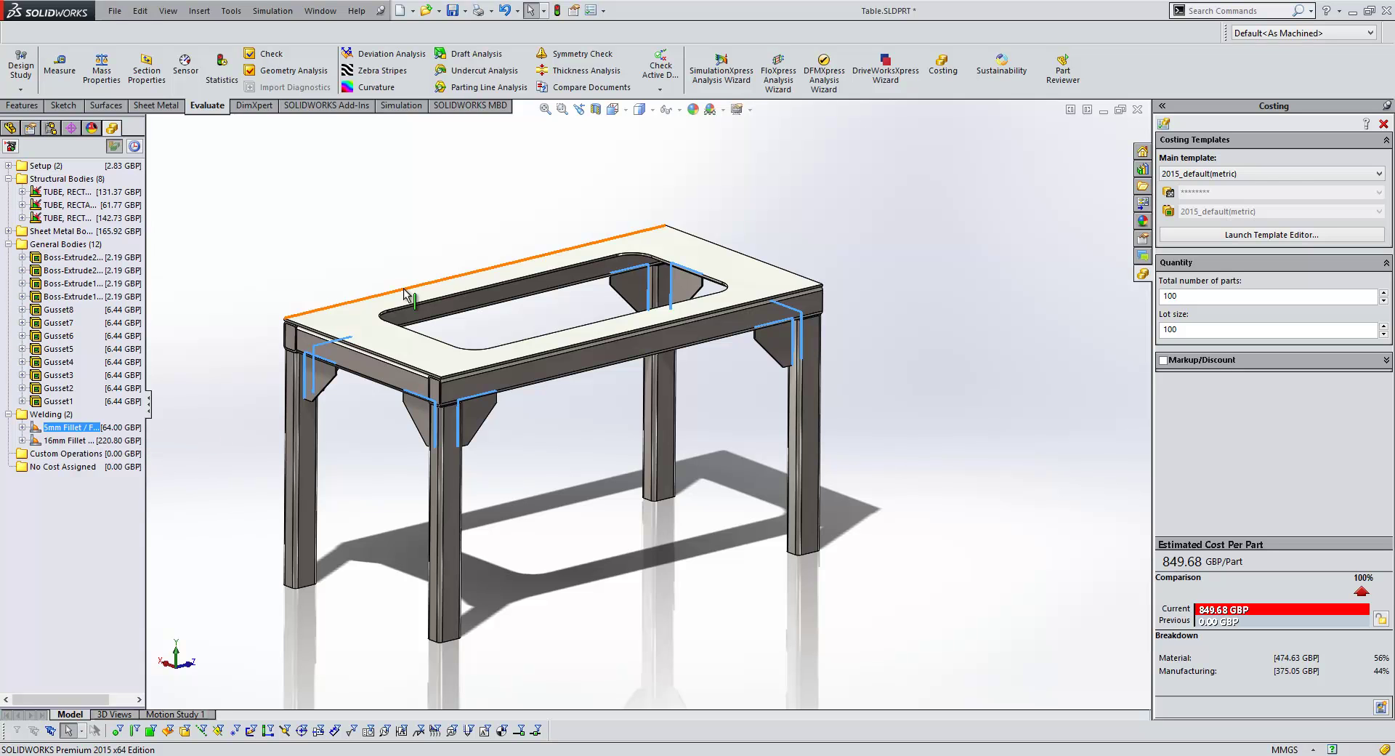
# Switch to the mounting plate and set its casting material to 7079 Alloy, giving 37.56 GBP per part
pyautogui.hotkey('ctrl', 'Tab')
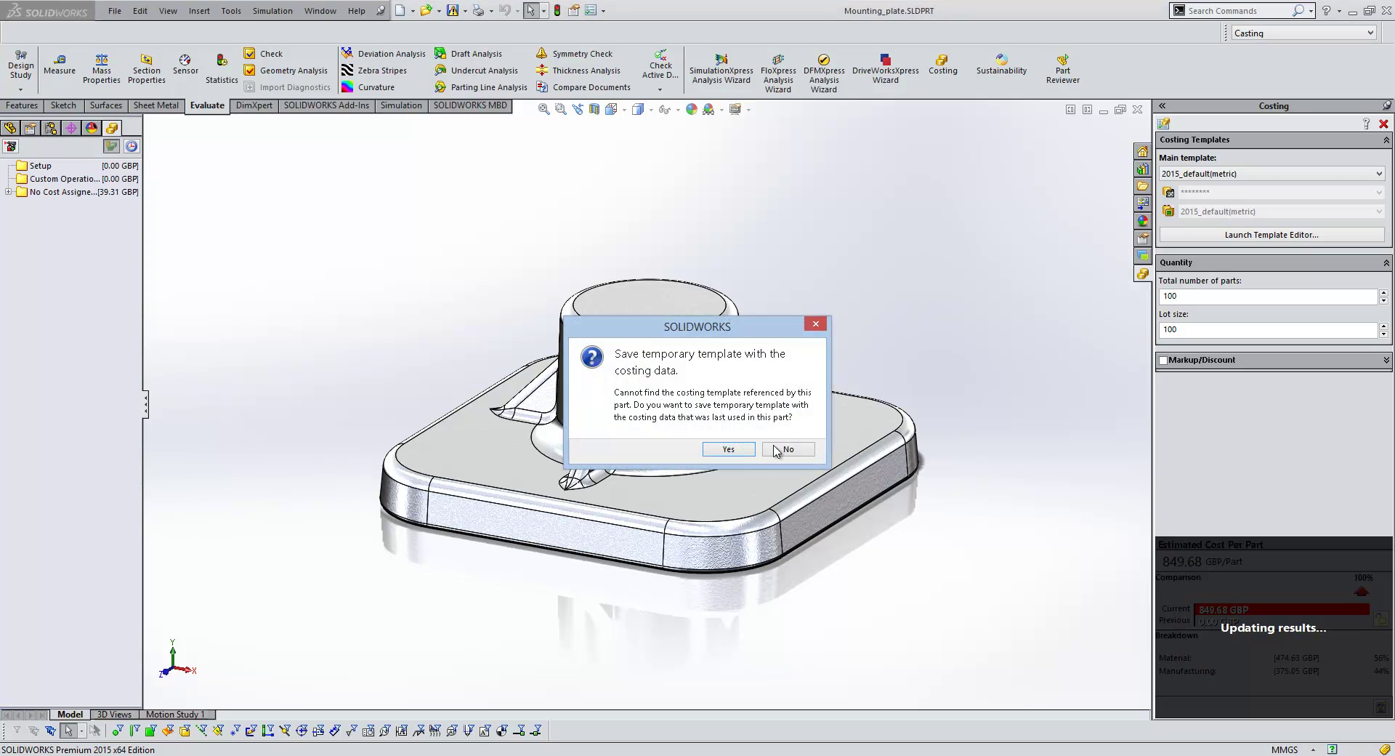
pyautogui.click(779, 449)
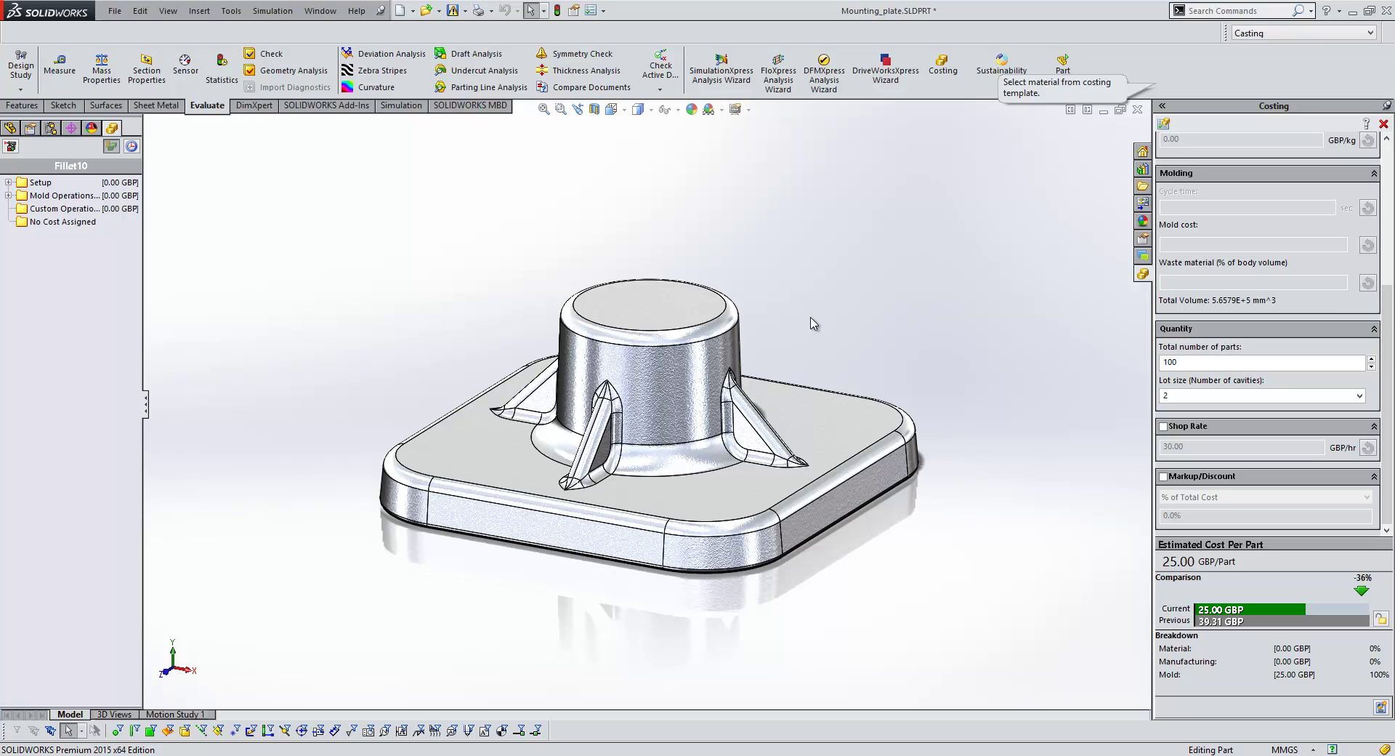
pyautogui.scroll(5, 1308, 247)
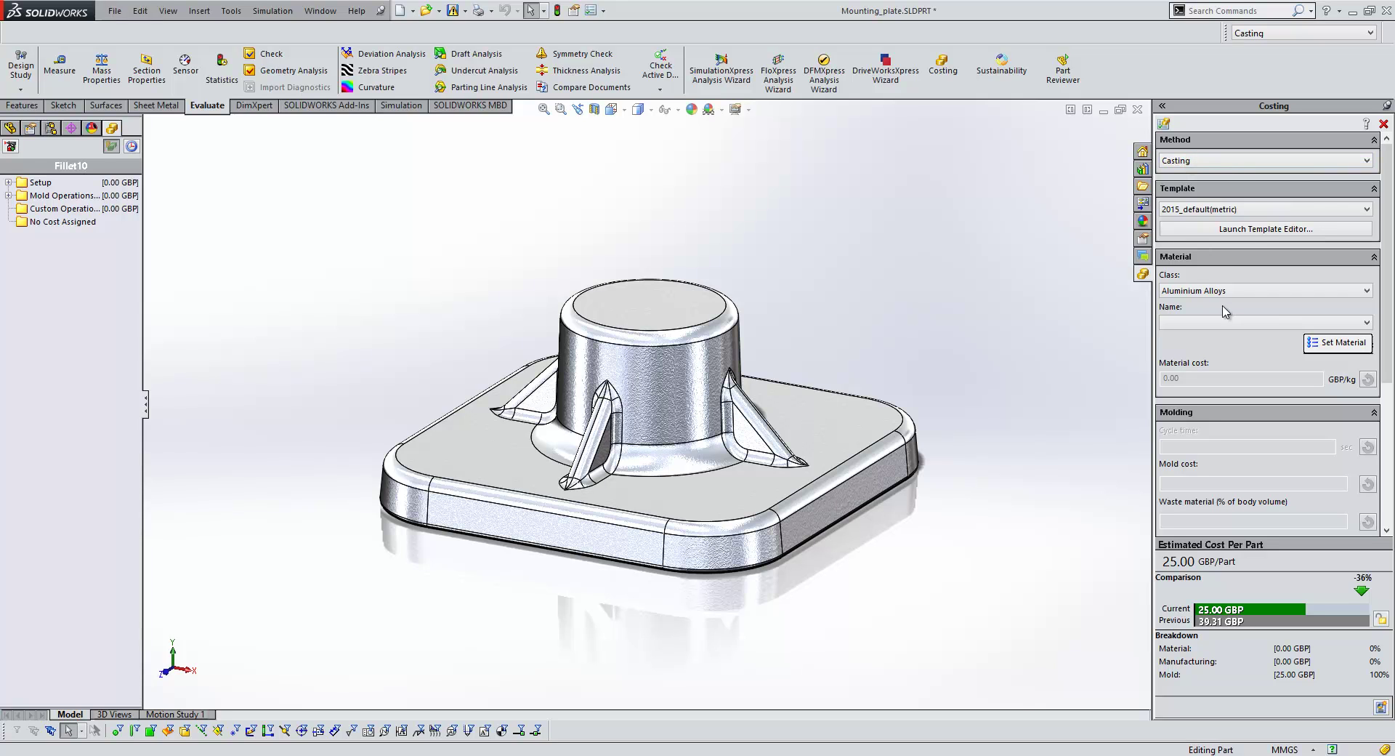
pyautogui.click(1181, 325)
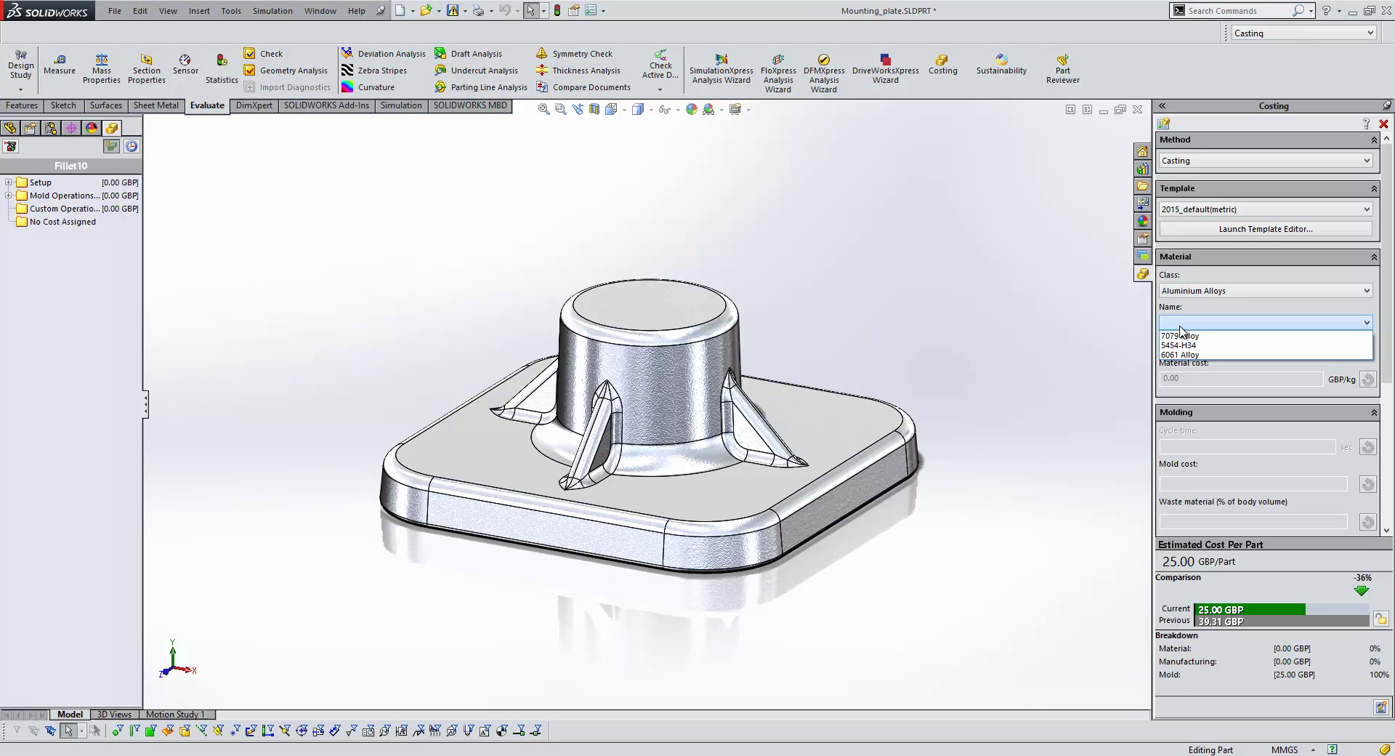
pyautogui.click(1178, 343)
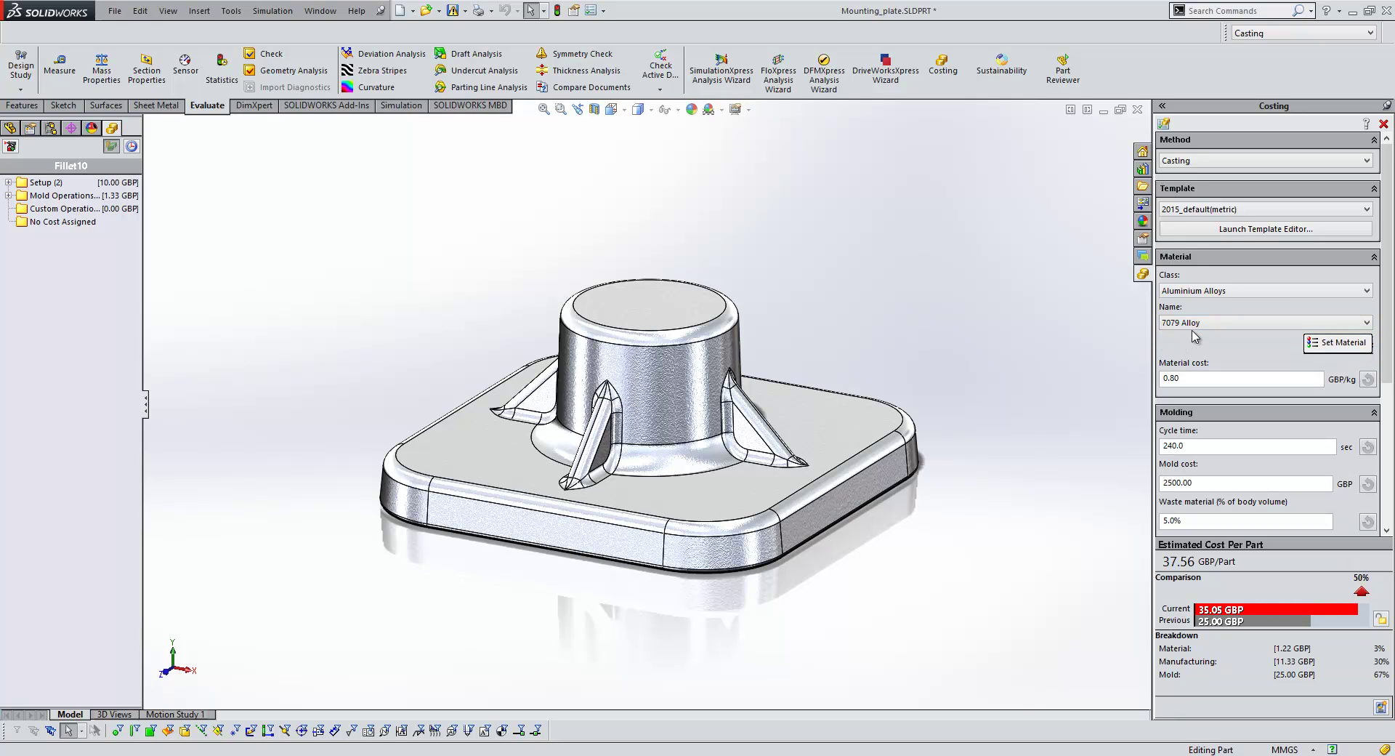
pyautogui.moveTo(1383, 299); pyautogui.dragTo(1383, 379)
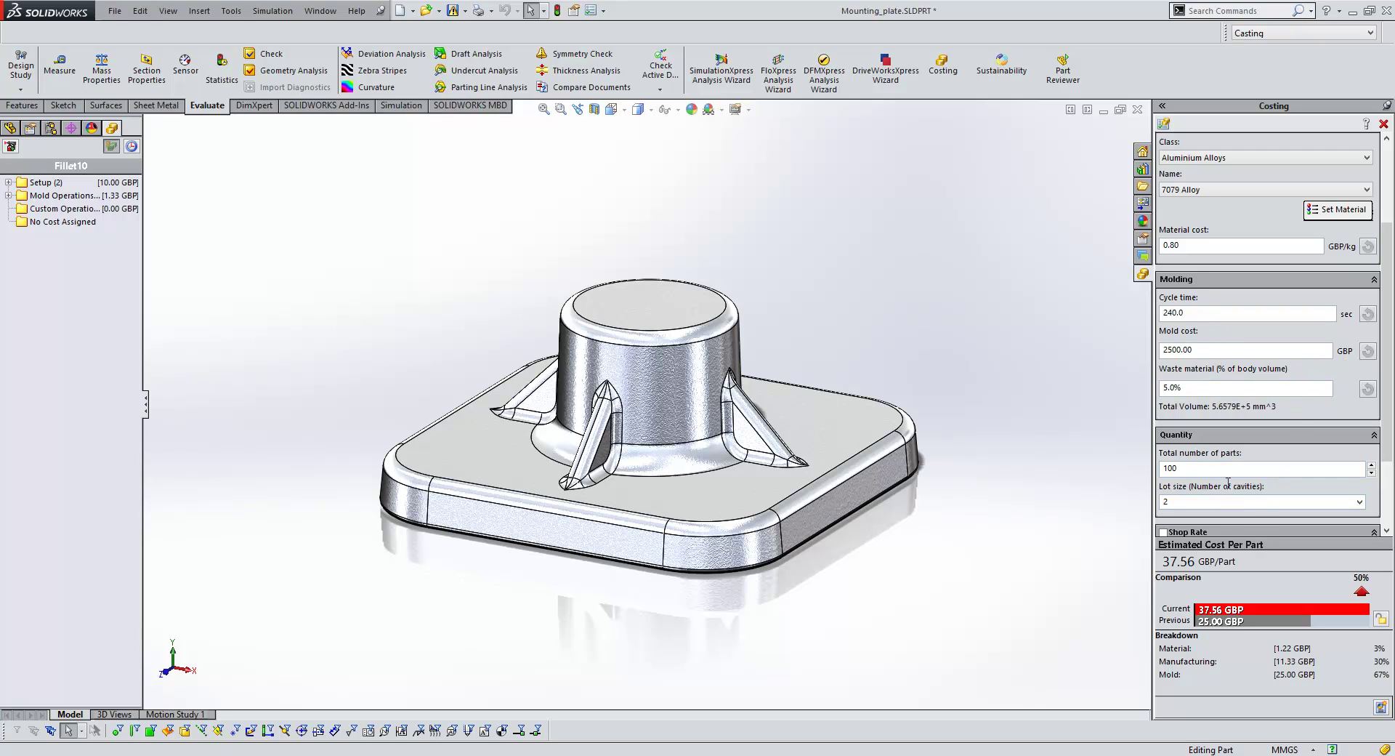
# Set the quantity to 1000 parts (15.06 GBP per part) and confirm the method stays Casting
pyautogui.write('0')
pyautogui.click(1203, 501)
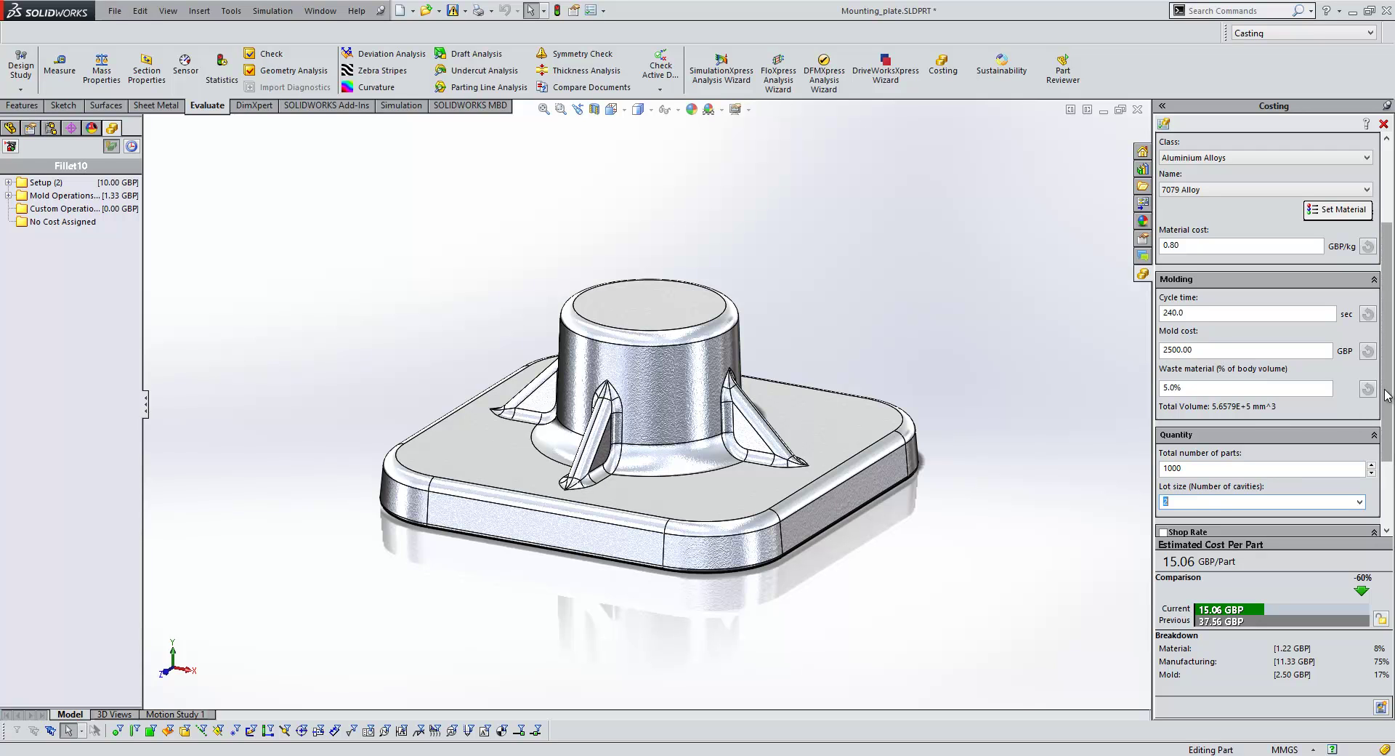
pyautogui.scroll(-2, 1388, 400)
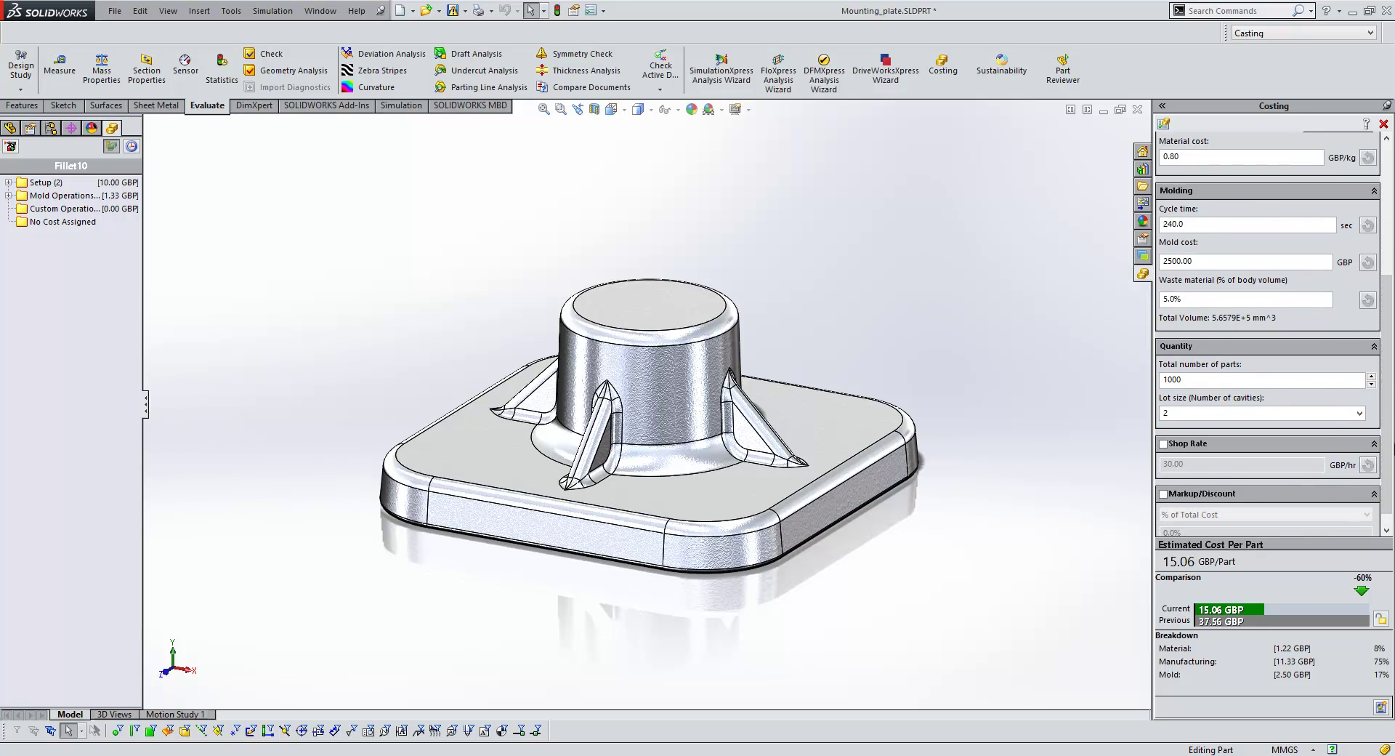
pyautogui.scroll(2, 1388, 399)
pyautogui.scroll(3, 1346, 227)
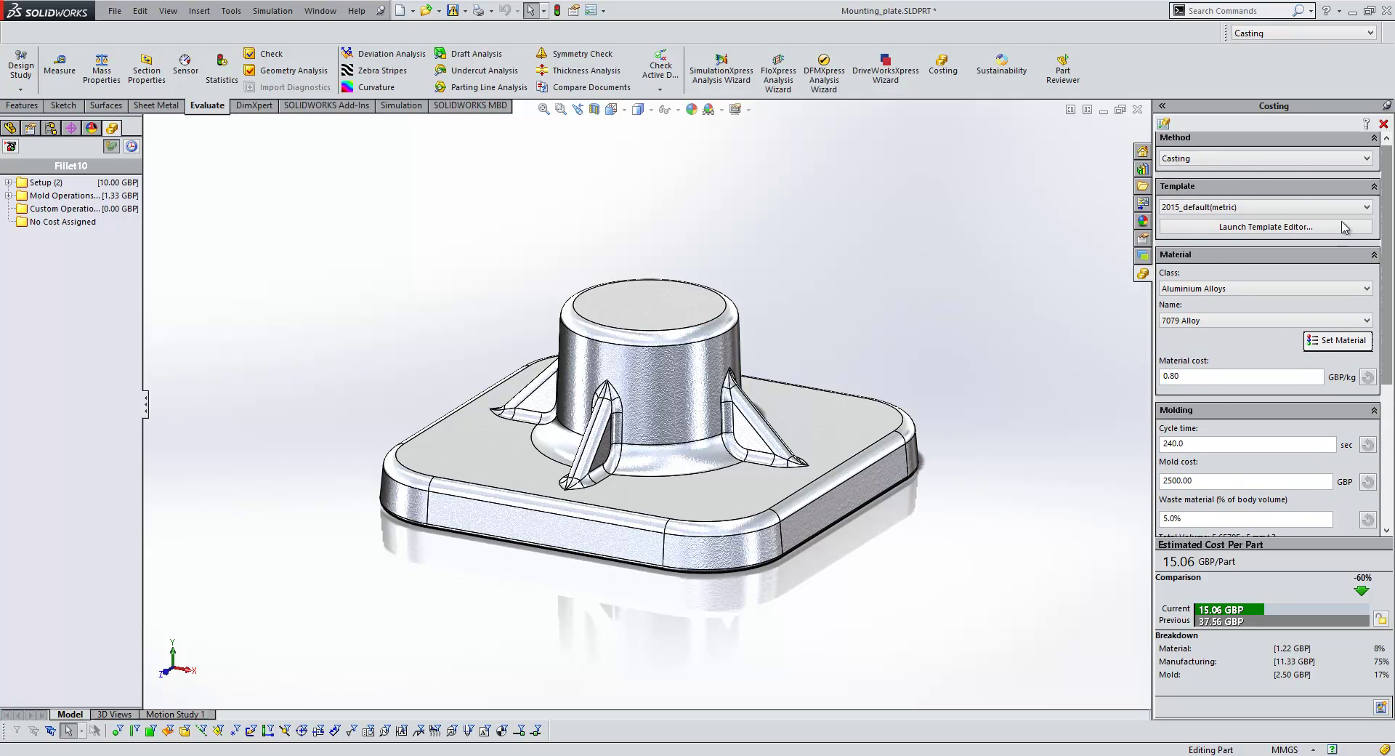
pyautogui.click(1244, 159)
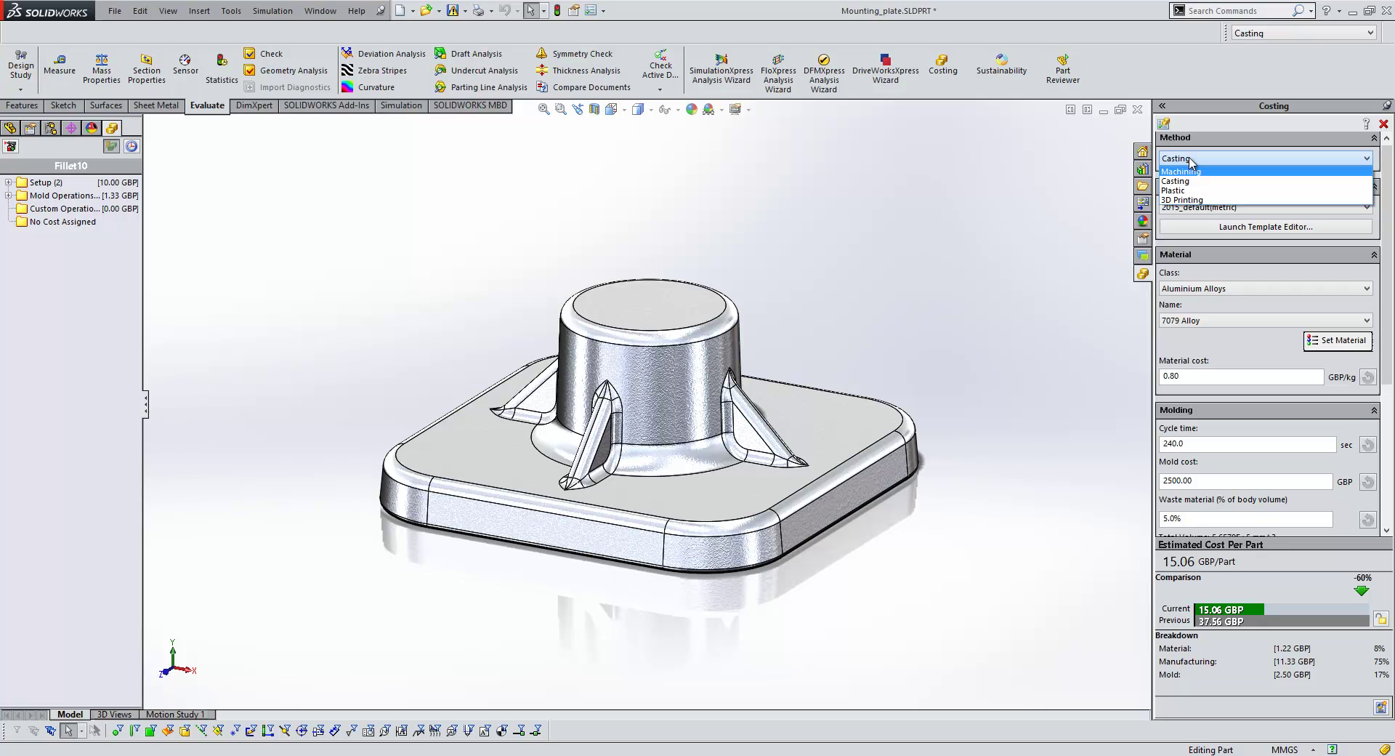
pyautogui.click(1192, 162)
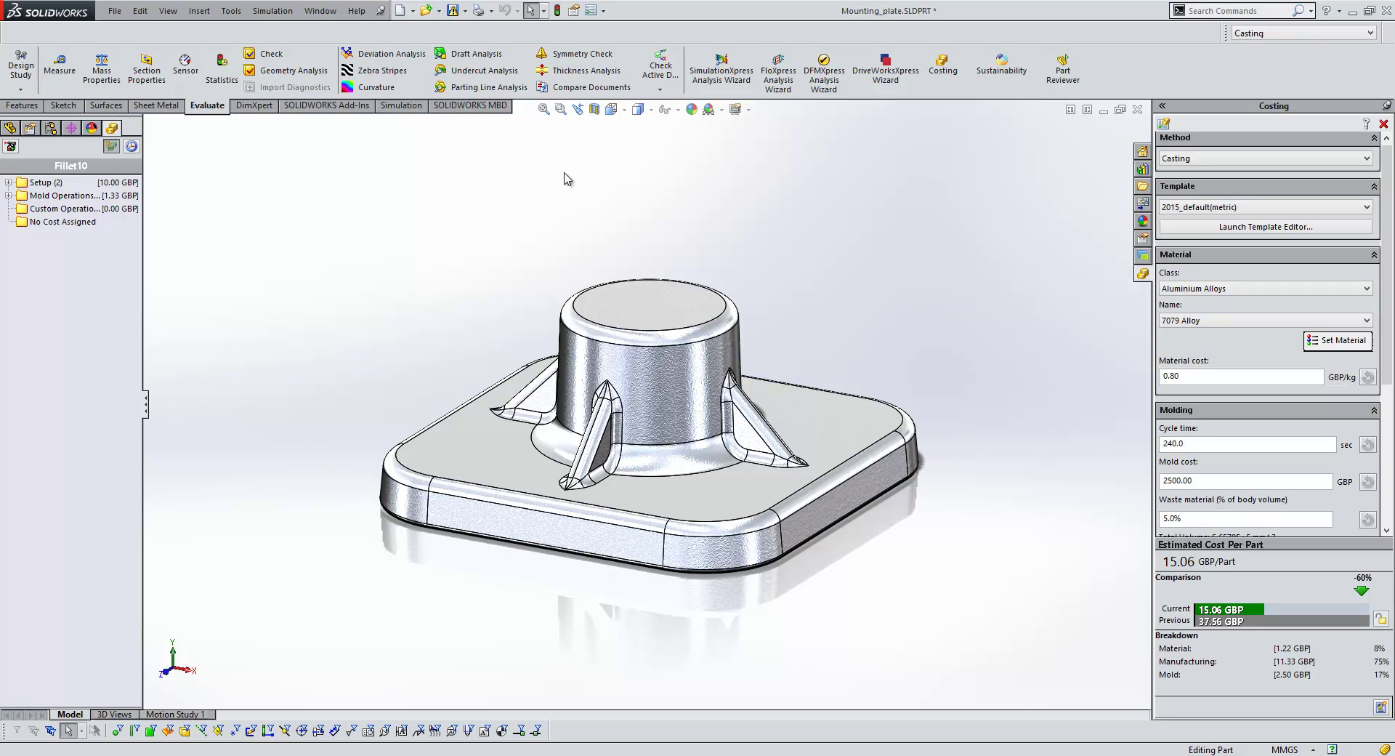
# Activate the Machined configuration without saving the template, showing 6061 Alloy block stock at 50.68 GBP
pyautogui.click(54, 133)
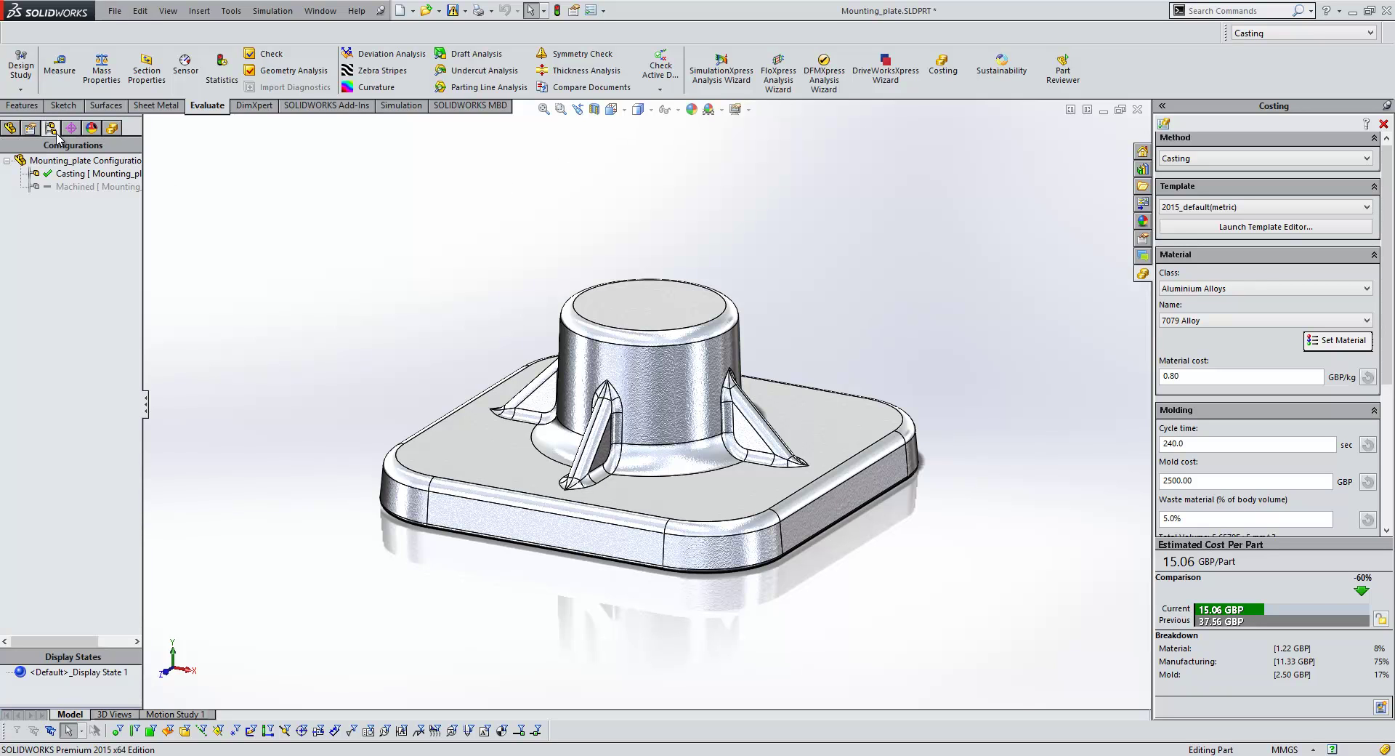
pyautogui.doubleClick(72, 187)
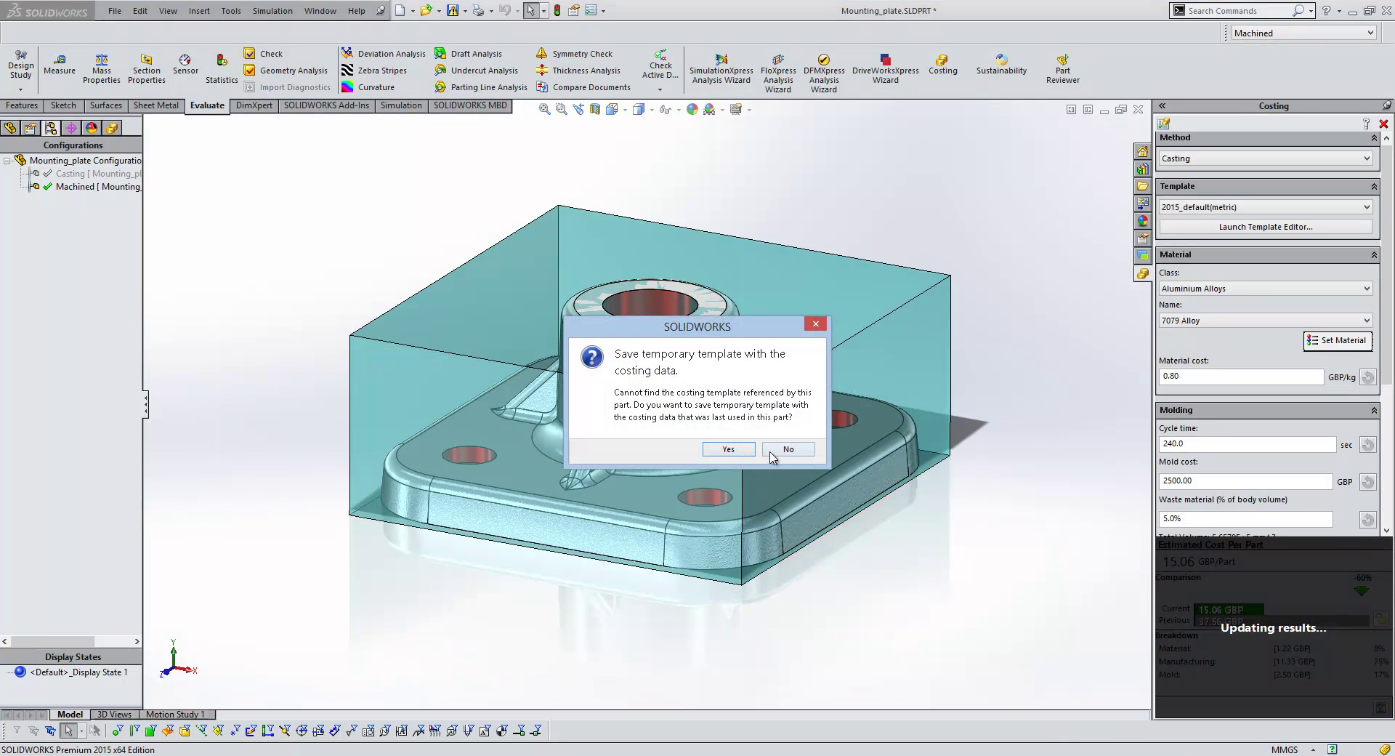
pyautogui.click(779, 450)
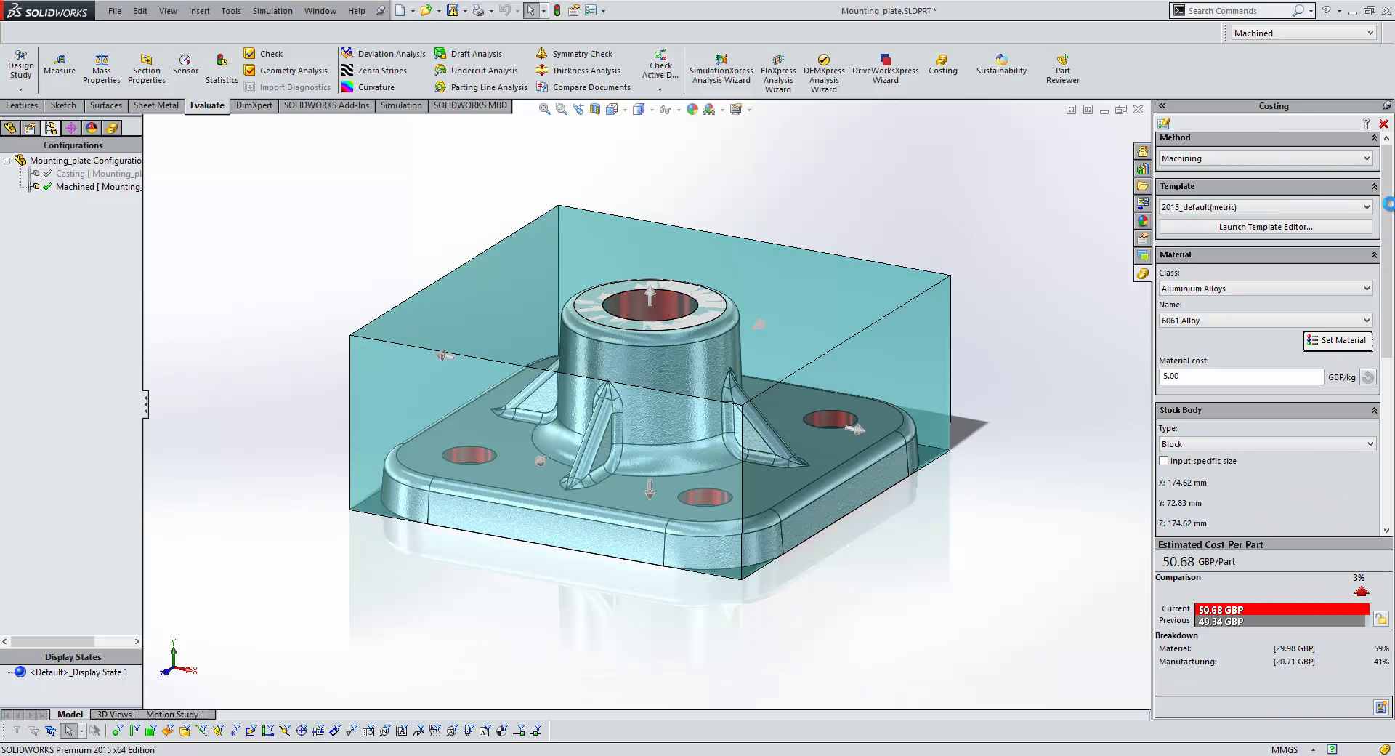
pyautogui.scroll(-3, 1379, 282)
pyautogui.scroll(-1, 1379, 282)
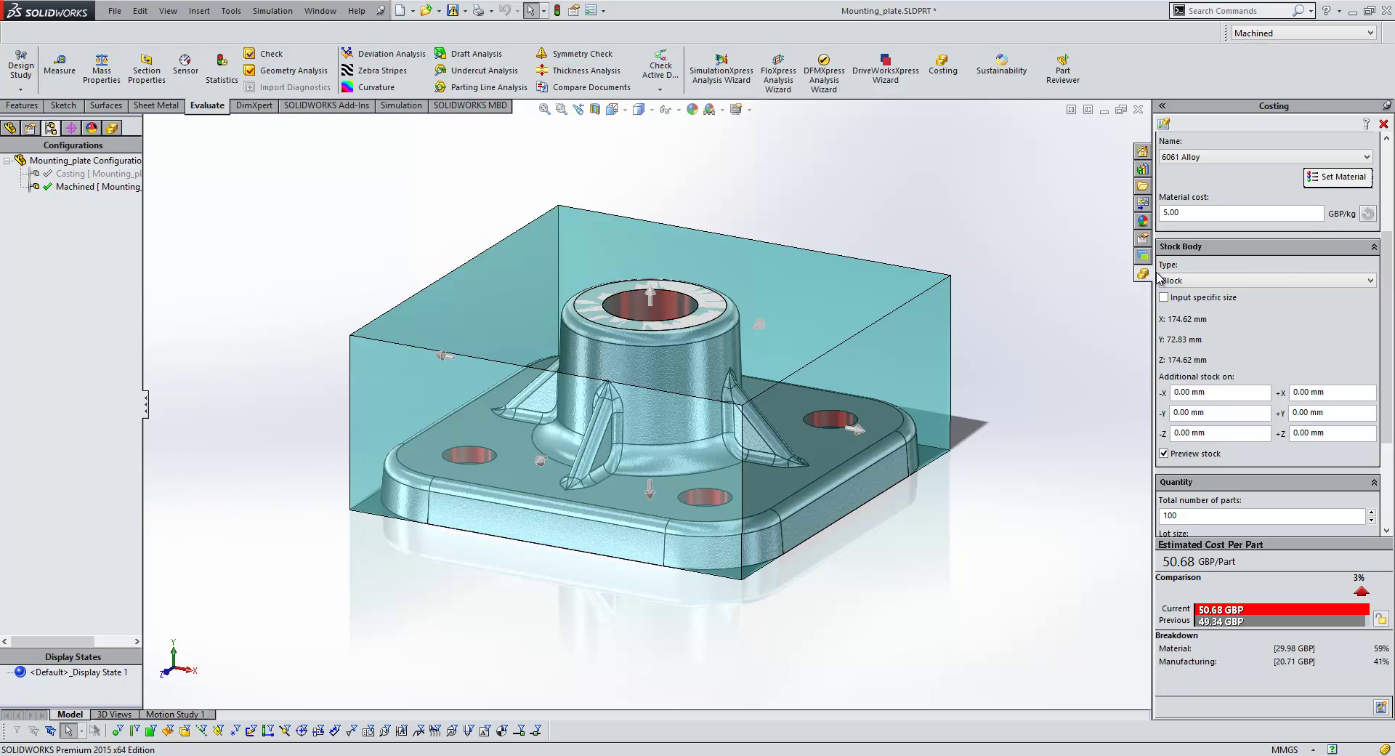
# Set the stock body to Custom from the Casting configuration and update the estimate to 0.00 GBP
pyautogui.click(1206, 281)
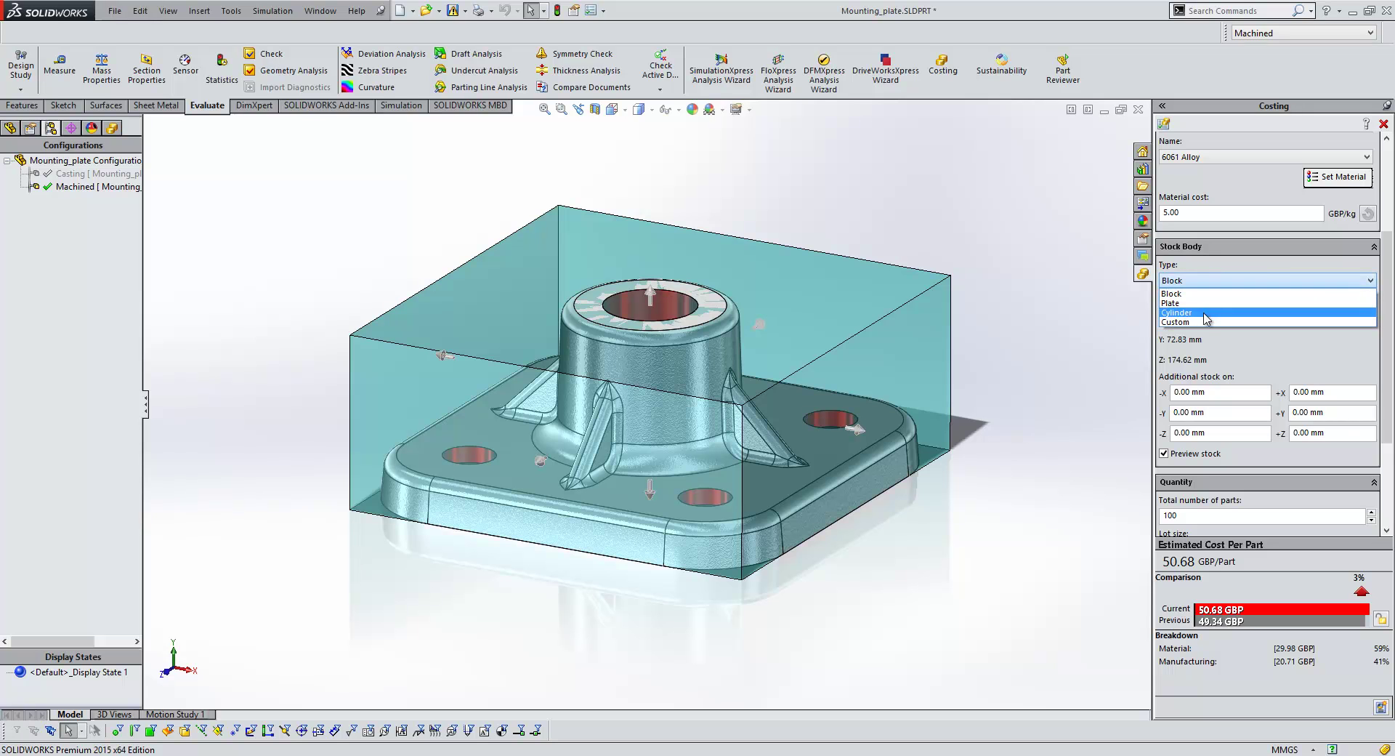
pyautogui.click(1181, 322)
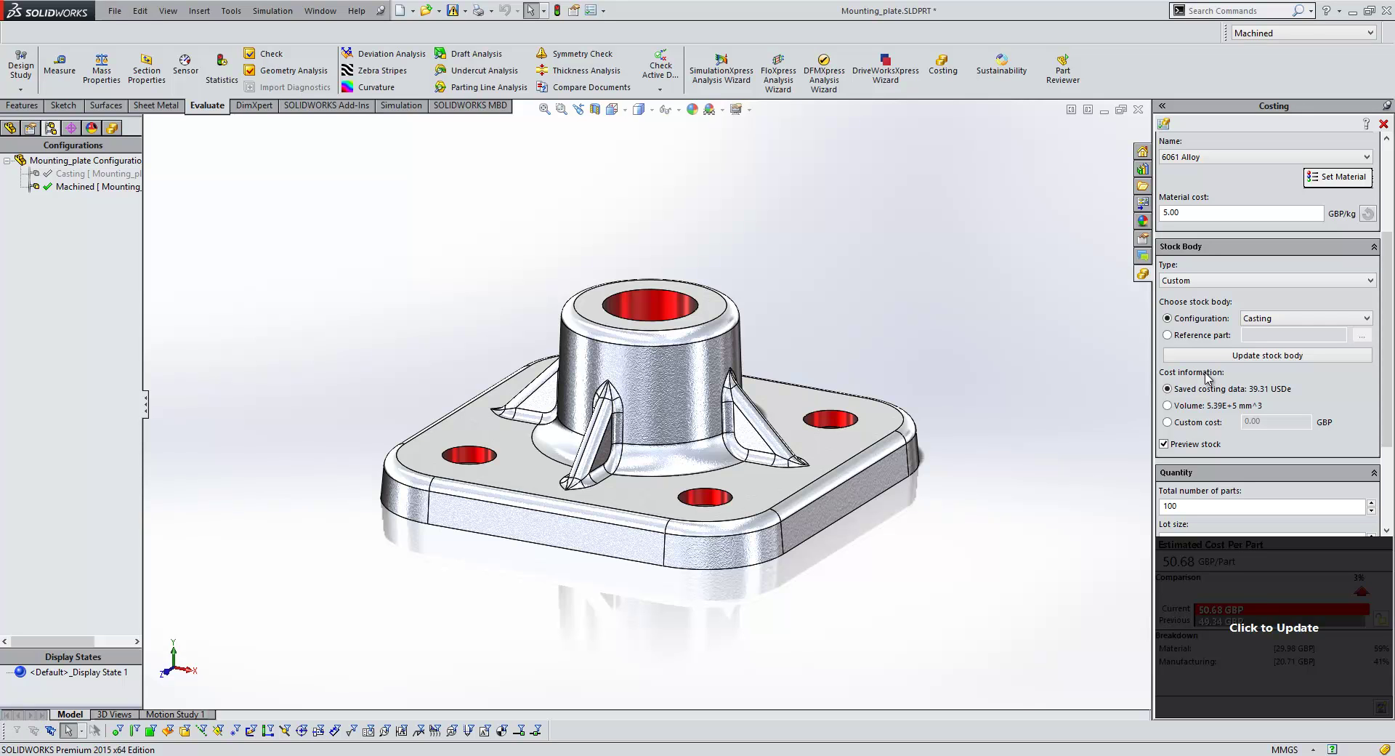
pyautogui.click(1239, 586)
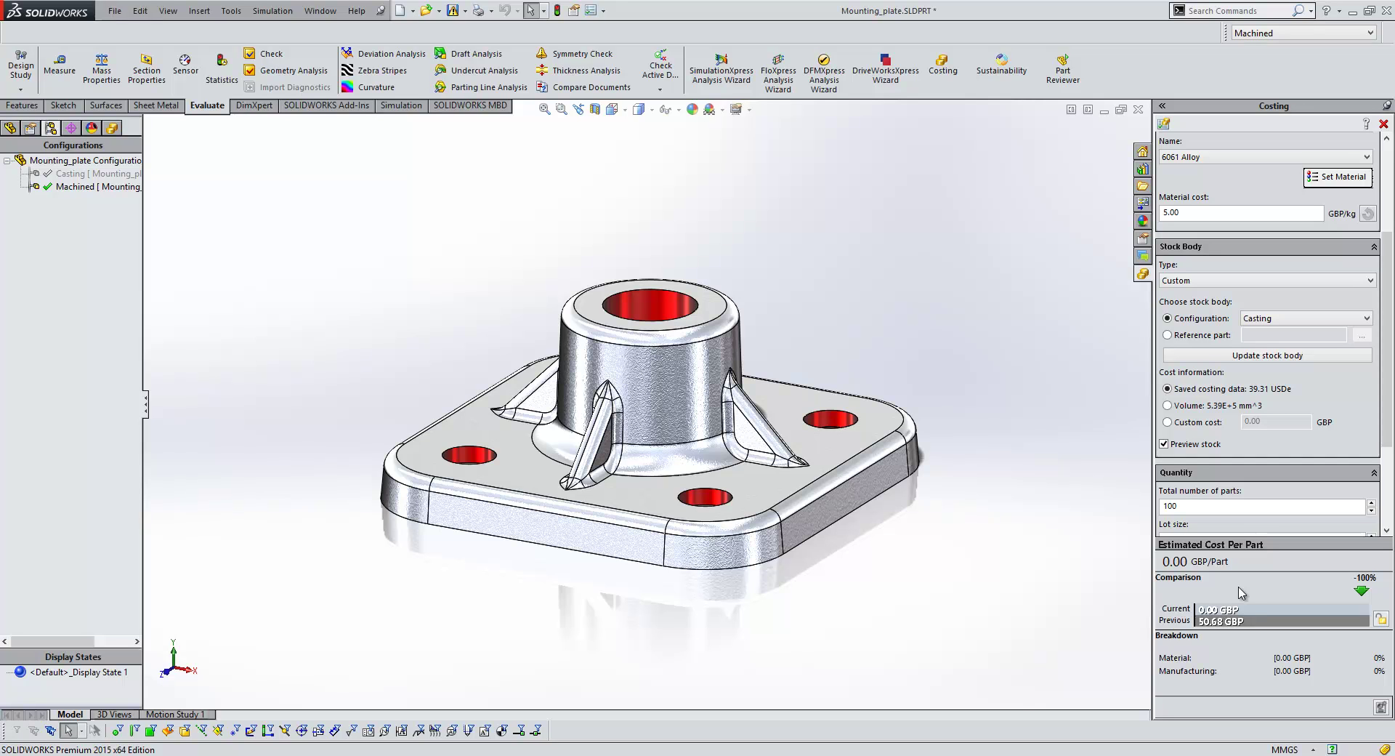
pyautogui.moveTo(1387, 356); pyautogui.dragTo(1389, 234)
pyautogui.click(1196, 161)
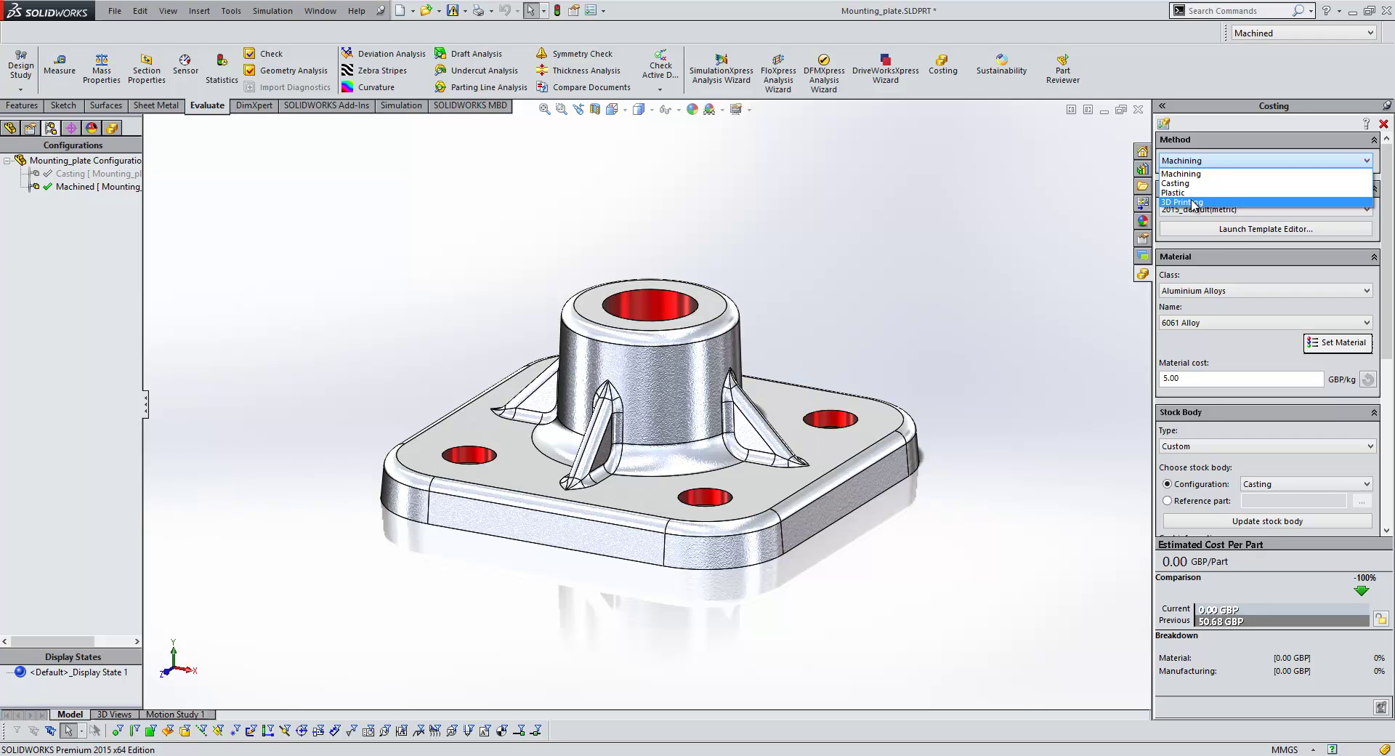
pyautogui.click(1018, 318)
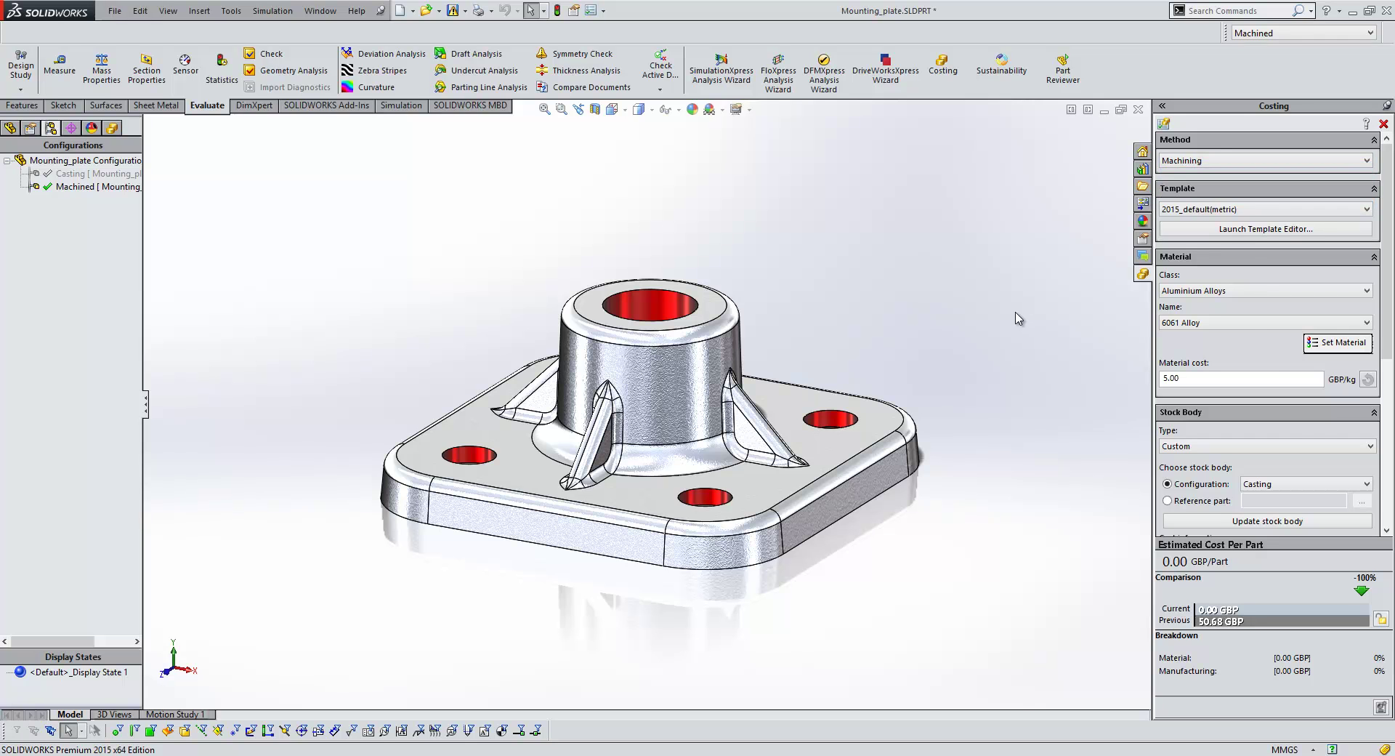